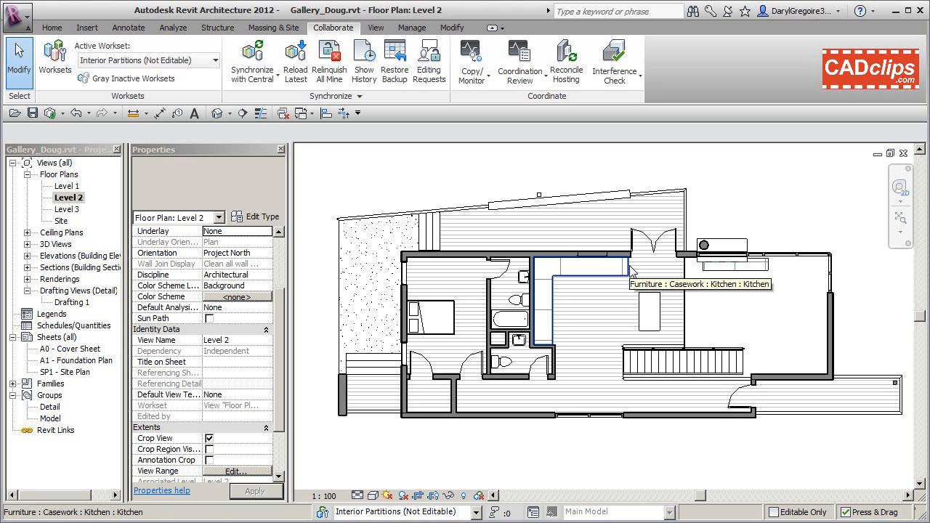
- Review the owner and editable status of the user-created worksets in the current local file
middle_drag(745, 226, 712, 234)
scroll(757, 214, down, 1)
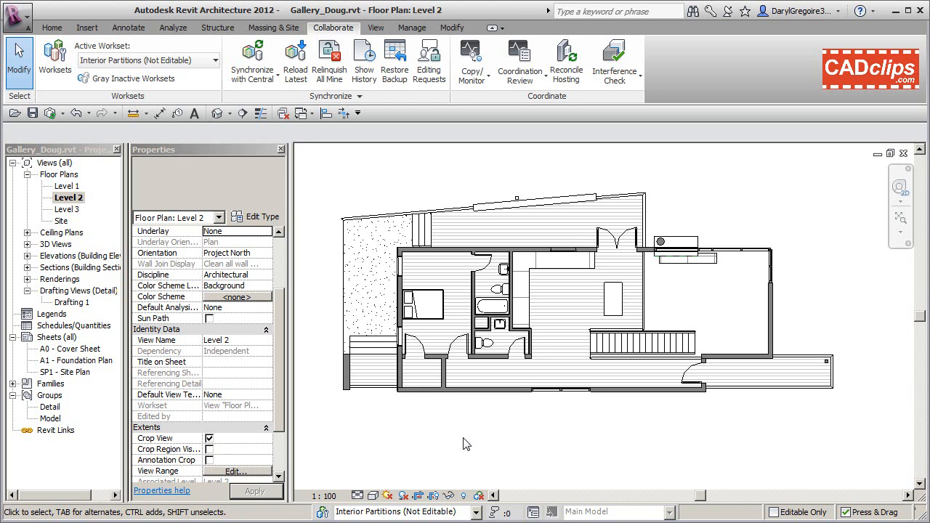
click(322, 511)
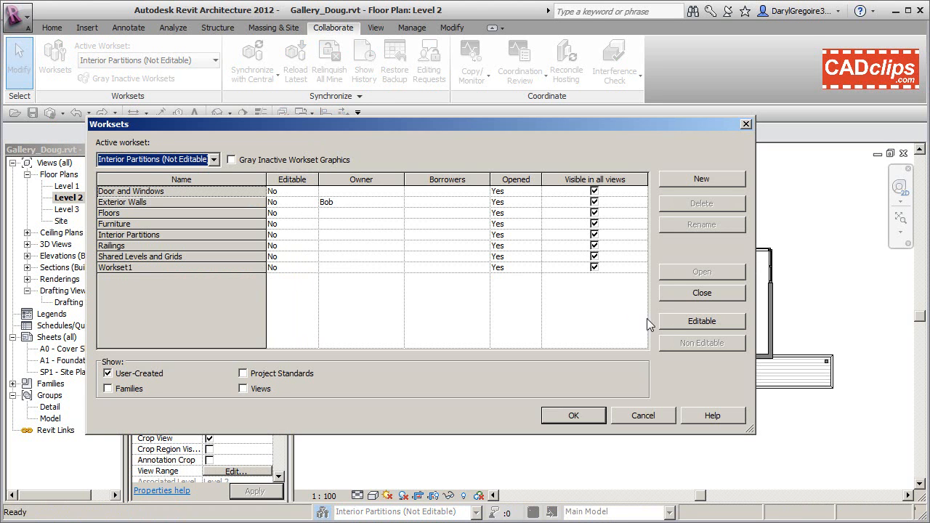
drag(636, 124, 551, 125)
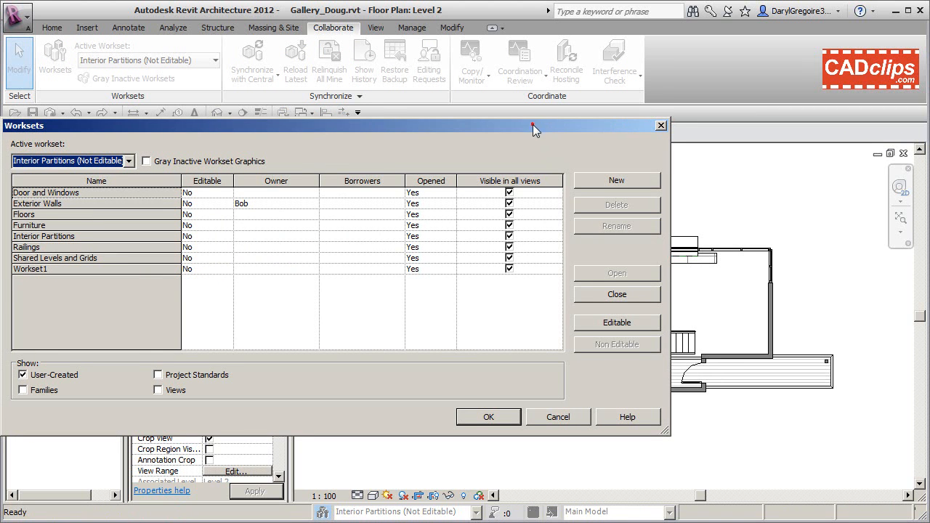
drag(533, 124, 513, 126)
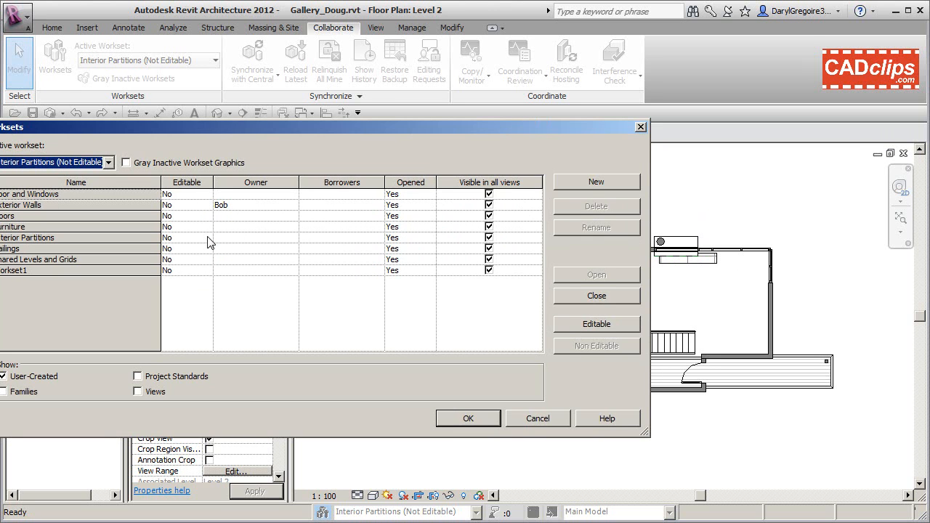
drag(291, 126, 526, 133)
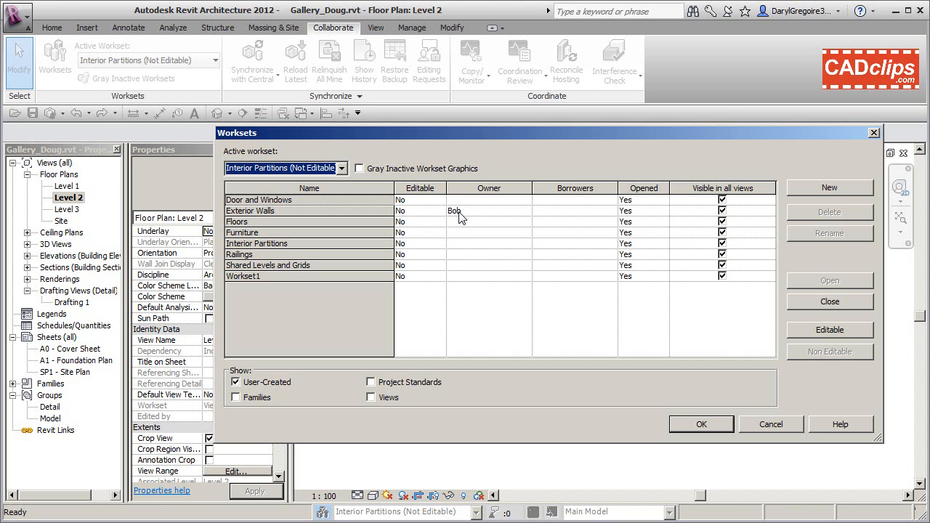
click(697, 423)
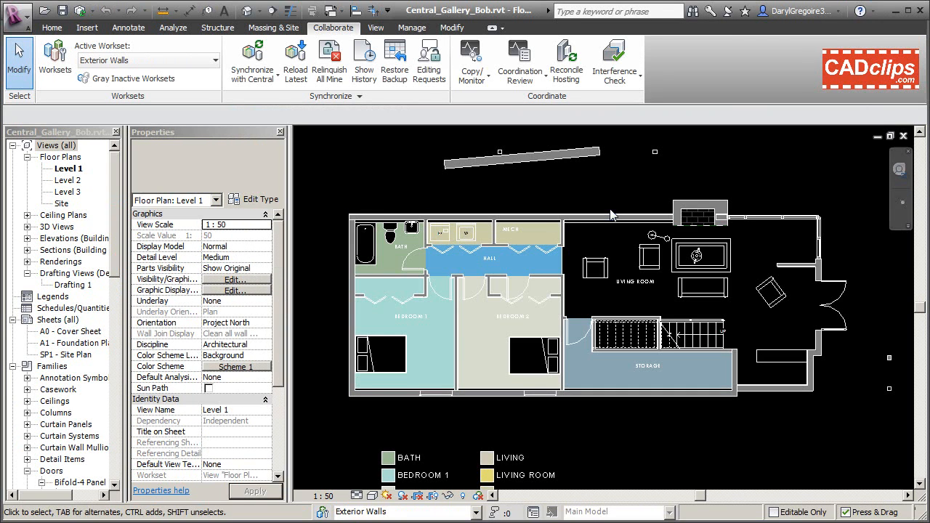
- Switch to the other user's local file and synchronize it with Central_Gallery.rvt, relinquishing user-created worksets, then recheck workset ownership
click(322, 512)
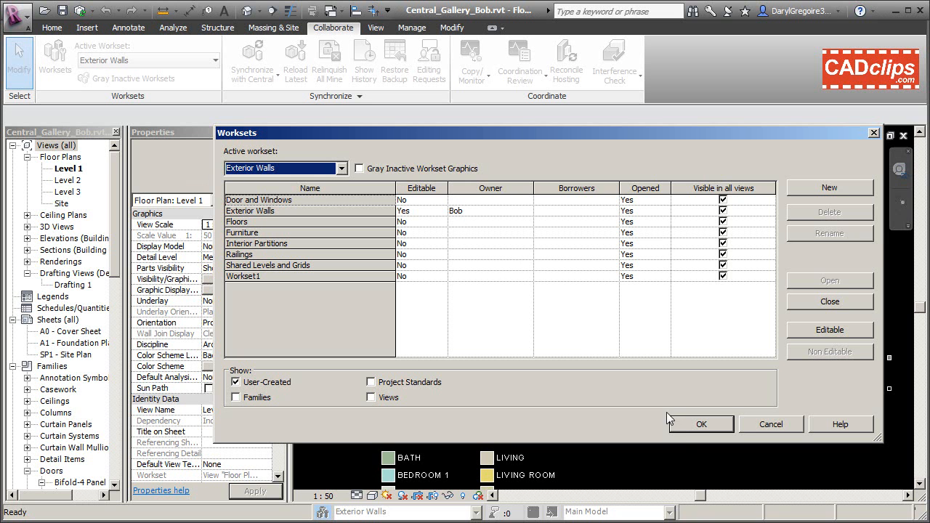
click(687, 429)
click(263, 75)
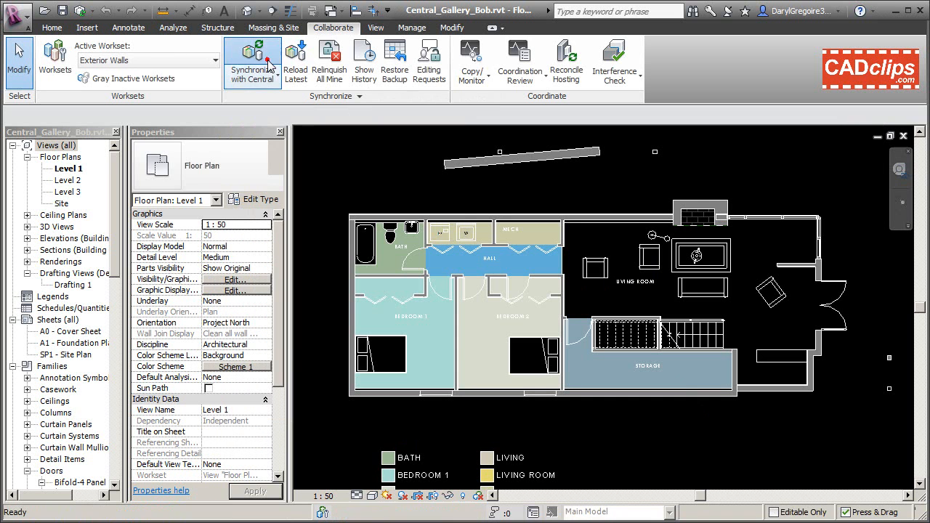
click(306, 234)
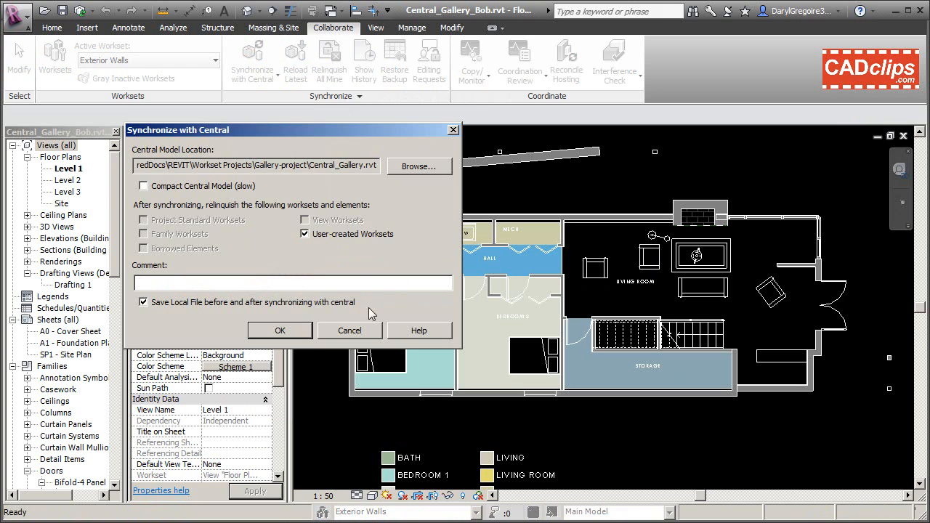
click(279, 331)
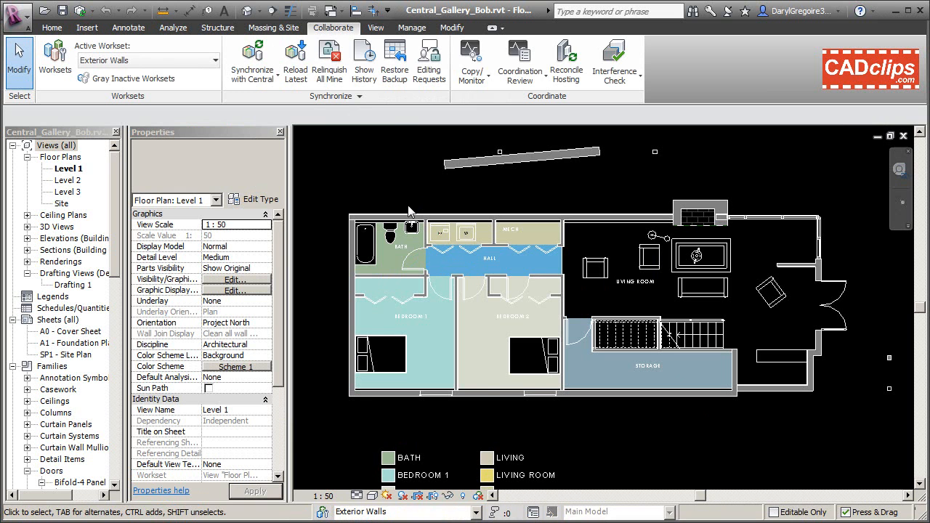
click(322, 513)
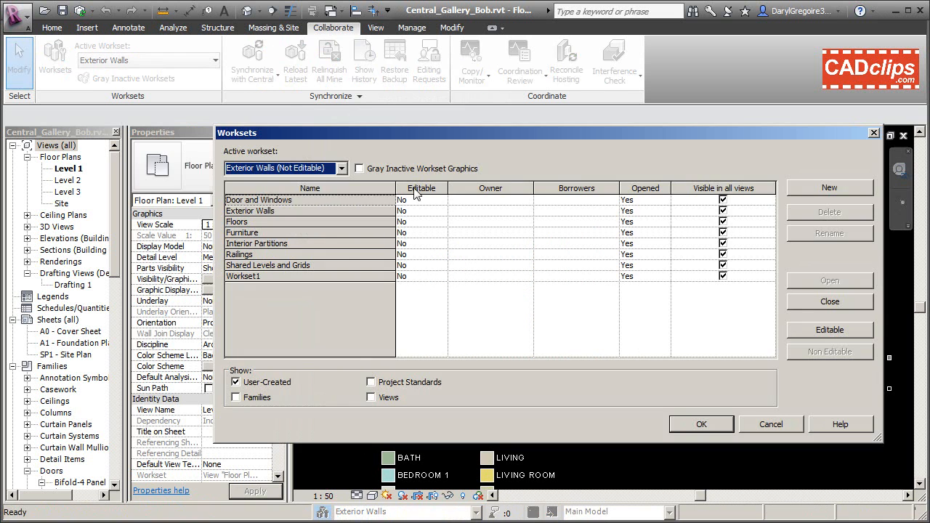
click(771, 425)
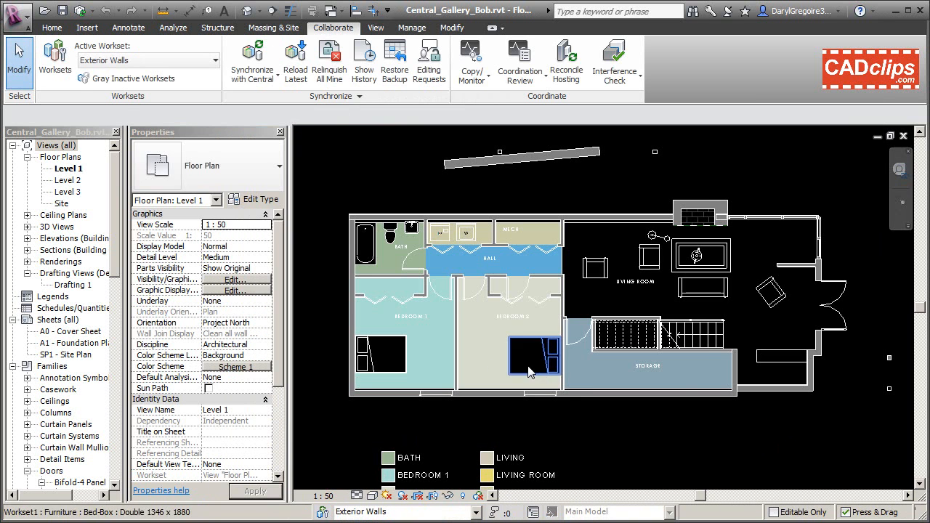
- Shift the angled armchair near the living room's double doors slightly toward the coffee table
middle_drag(757, 343, 685, 355)
scroll(684, 354, up, 3)
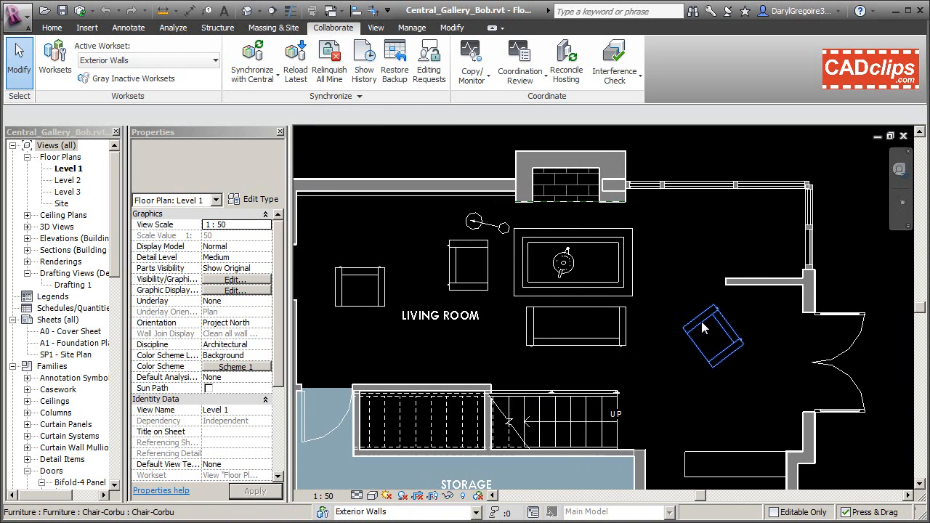
click(701, 321)
drag(701, 321, 782, 281)
- Shorten the short wall stub beside the angled armchair to about 980 mm and shift the rug under the coffee table slightly
click(753, 285)
scroll(731, 284, up, 3)
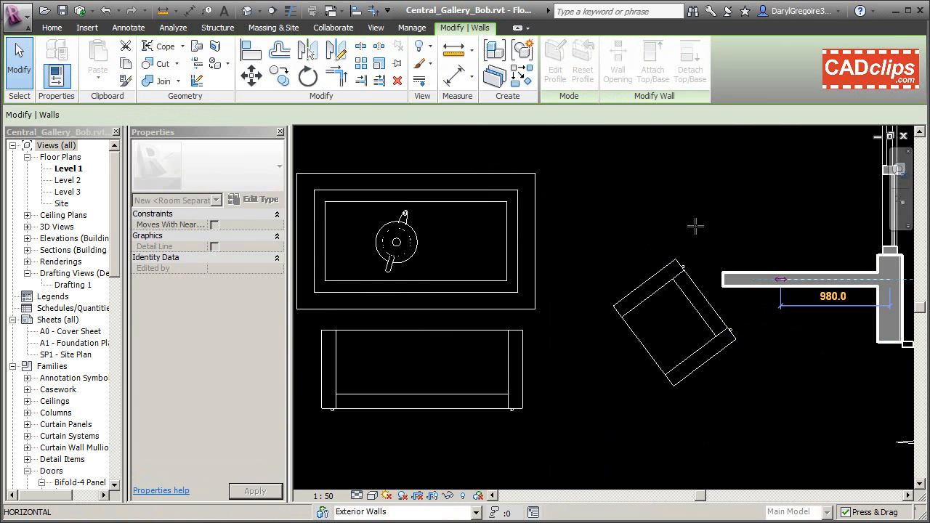
click(688, 231)
middle_drag(694, 236, 796, 308)
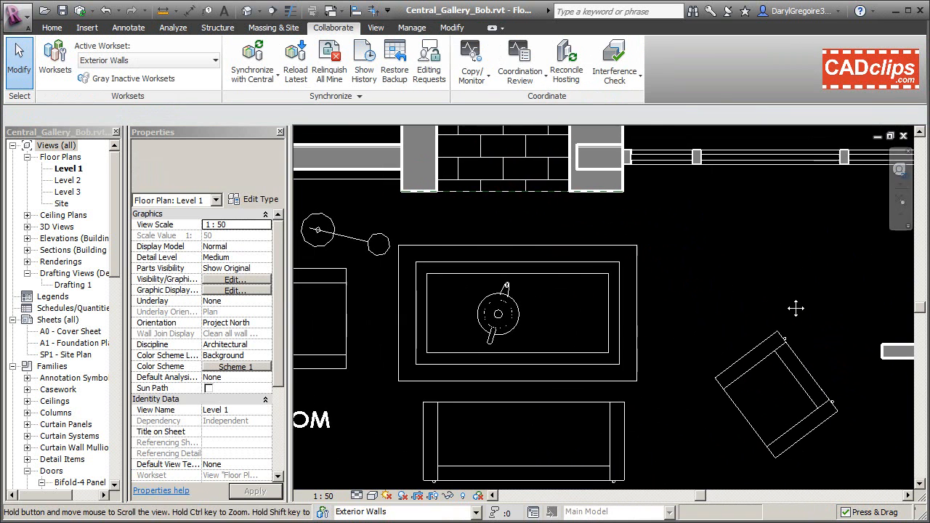
click(637, 271)
- Select the curtain wall panels beside the fireplace and the adjoining exterior wall to inspect their workset properties
middle_drag(730, 260, 638, 338)
click(716, 297)
click(665, 287)
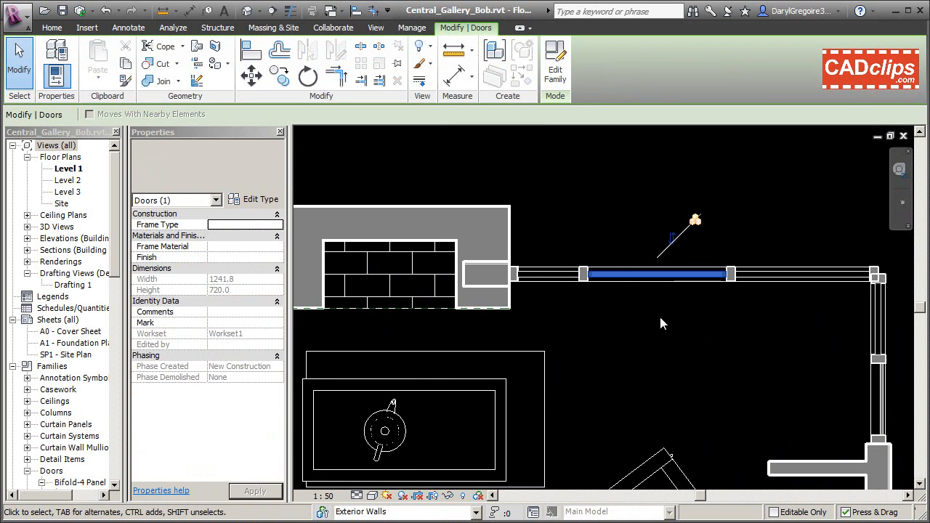
click(661, 320)
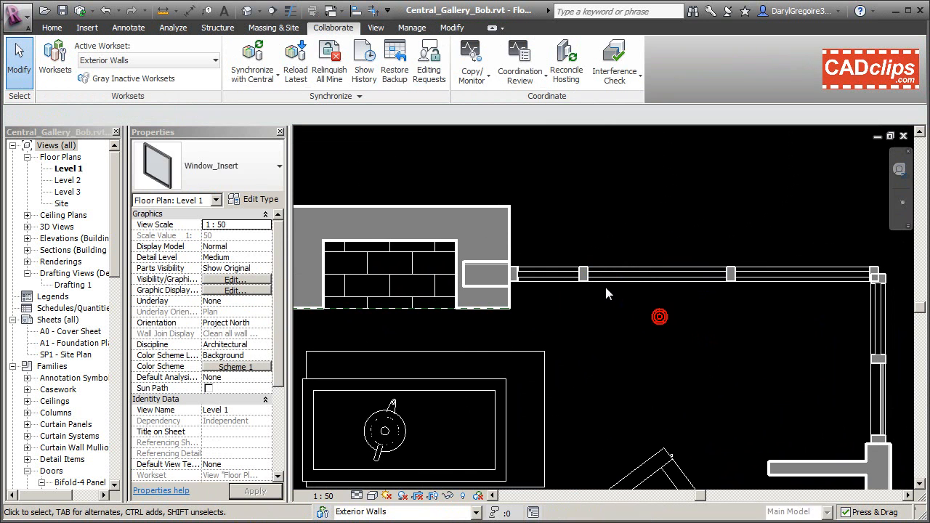
click(607, 282)
click(599, 314)
middle_drag(564, 319, 708, 314)
click(632, 304)
click(549, 345)
middle_drag(425, 352, 685, 328)
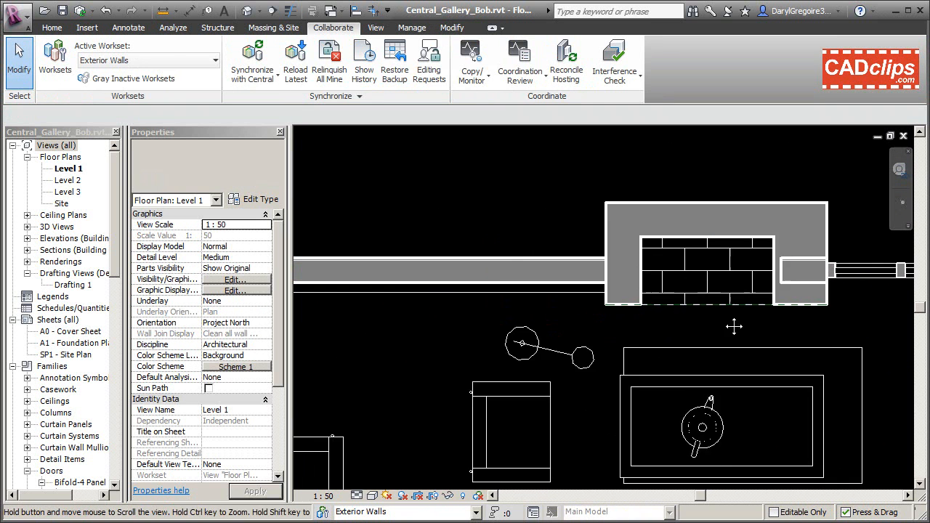
click(586, 274)
middle_drag(477, 318, 652, 328)
scroll(652, 327, down, 2)
click(614, 332)
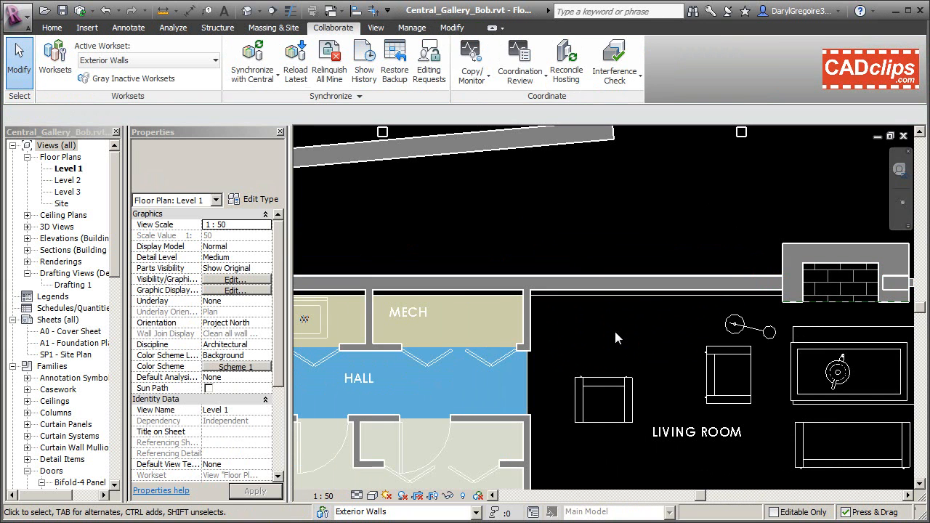
- Synchronize the local file with central again, relinquishing the borrowed elements and saving locally before and after
scroll(615, 333, down, 1)
middle_drag(615, 333, 604, 334)
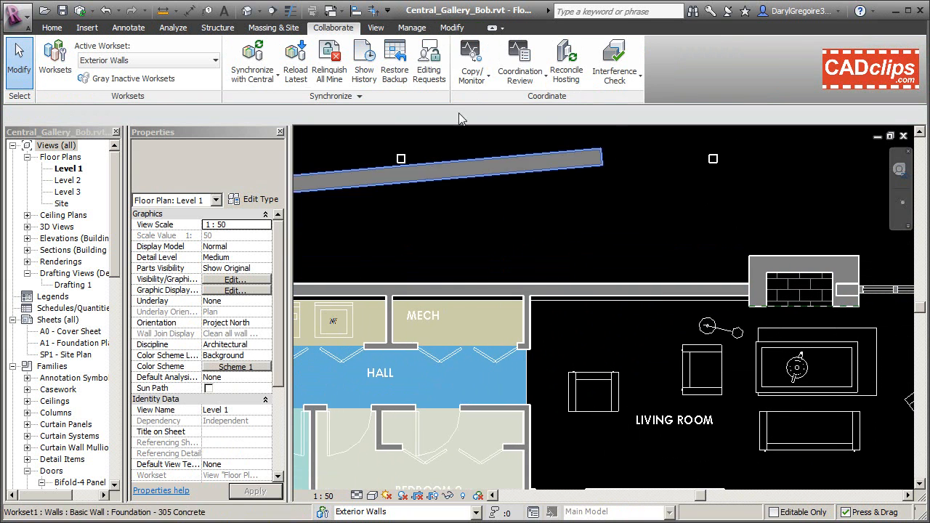
click(252, 57)
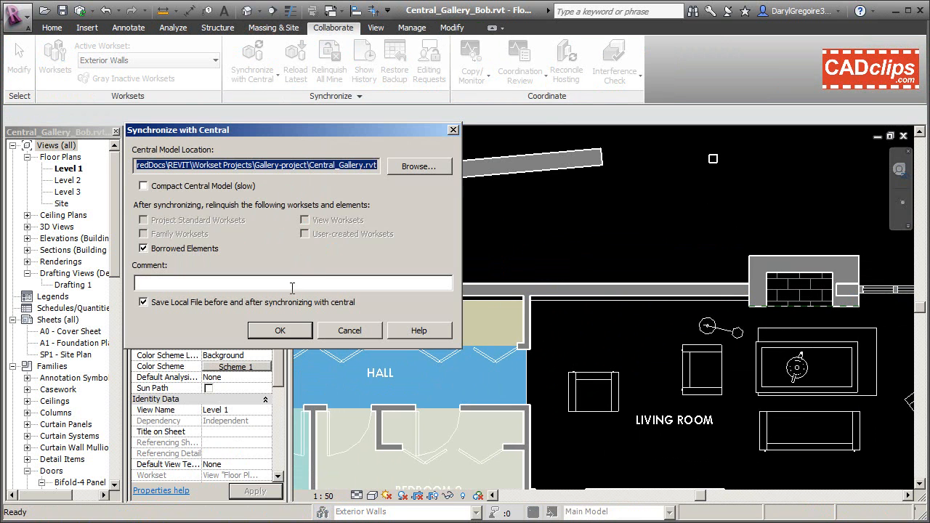
click(282, 330)
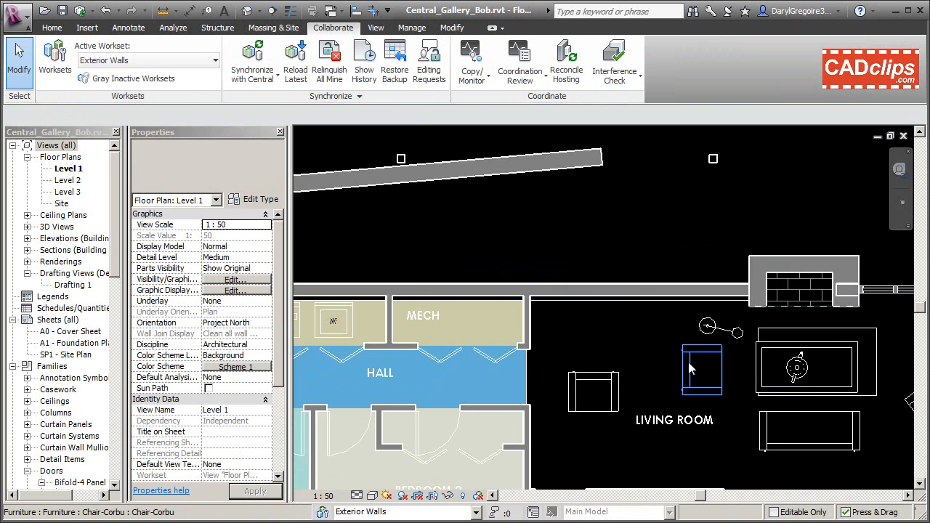
- Inspect the exterior wall along the living room for its workset, and review the worksets' owners and borrowers
click(638, 292)
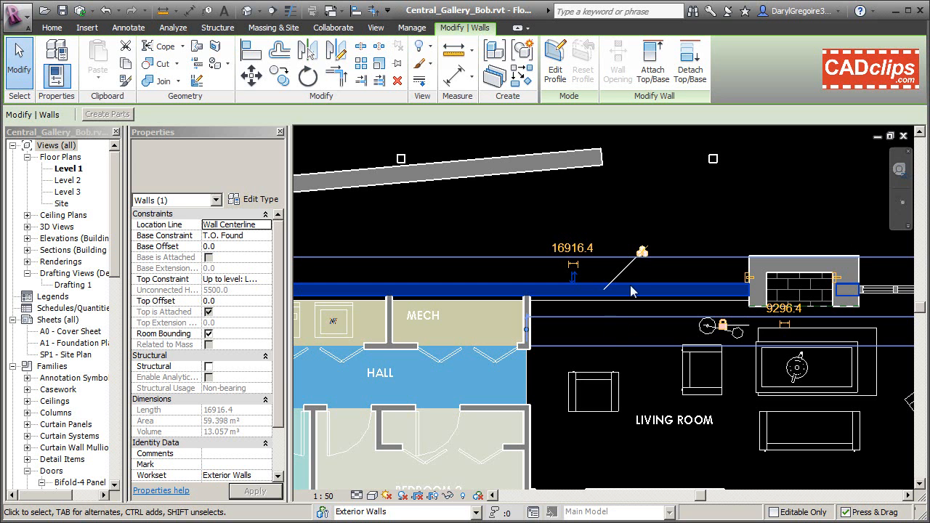
click(689, 228)
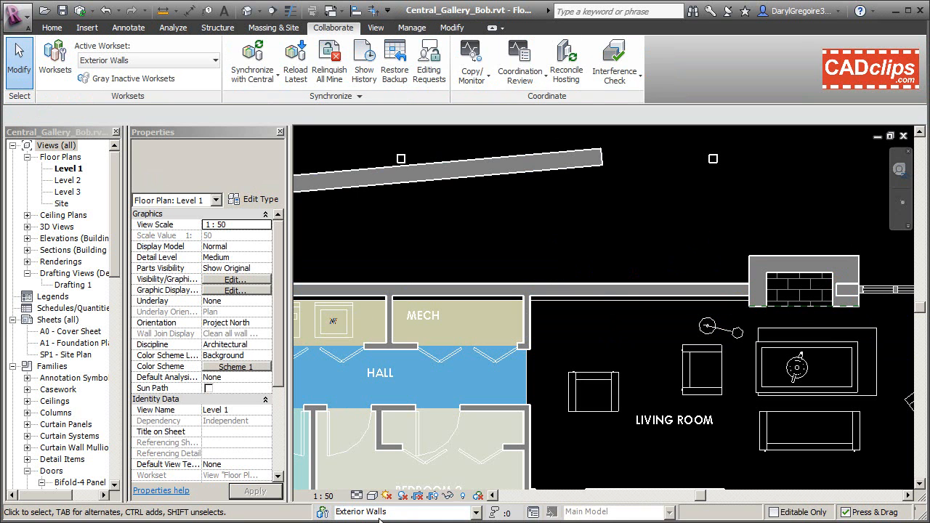
click(331, 511)
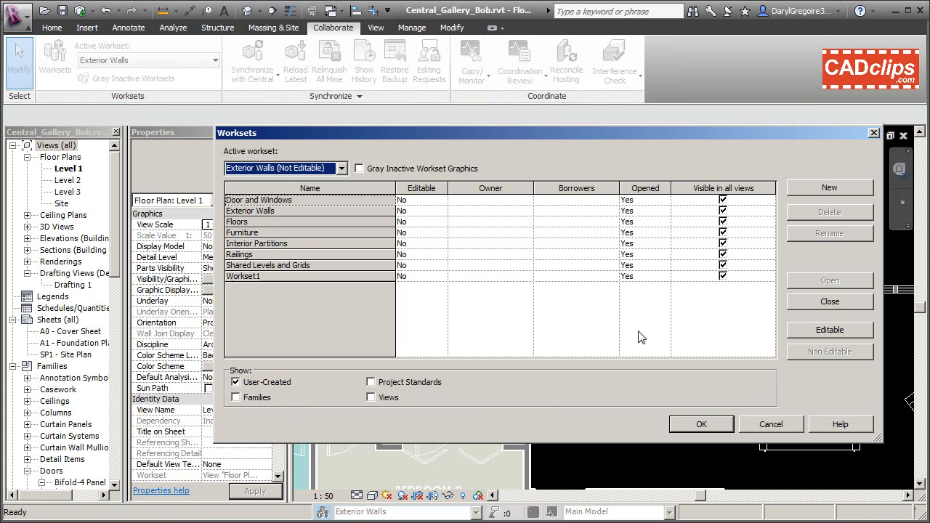
click(700, 423)
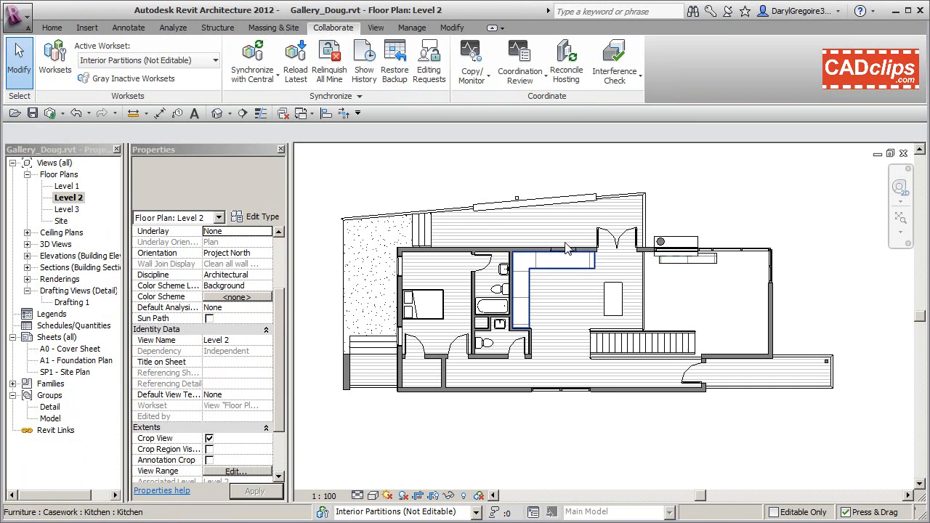
- Switch back to the first local file, check its workset ownership, and synchronize it with the central model
click(323, 512)
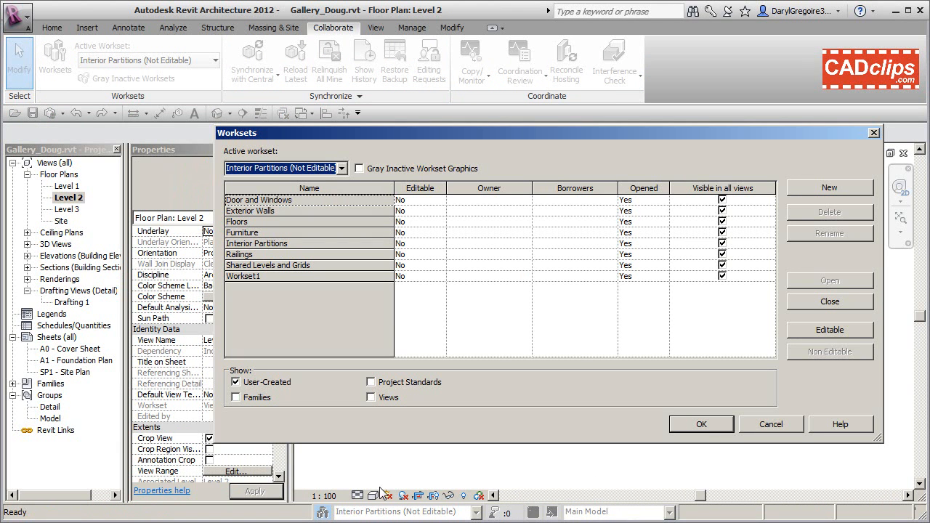
click(705, 425)
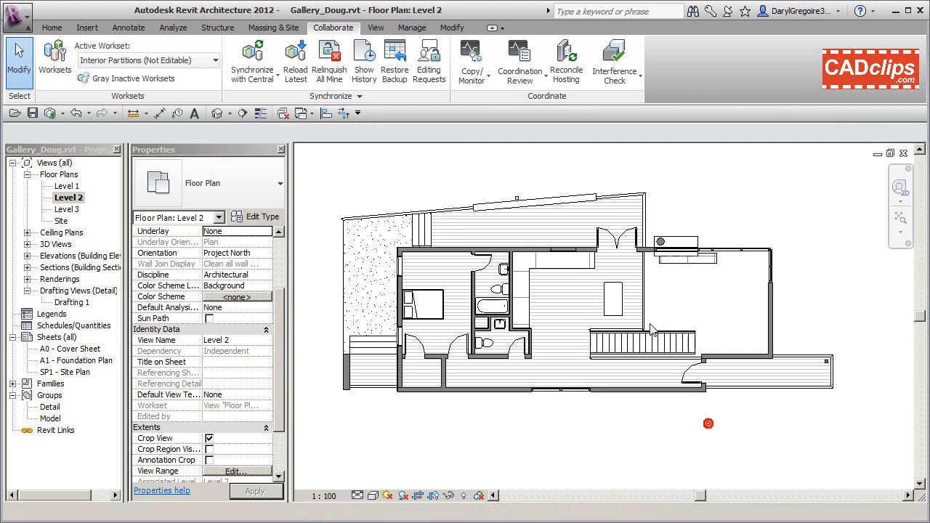
click(252, 58)
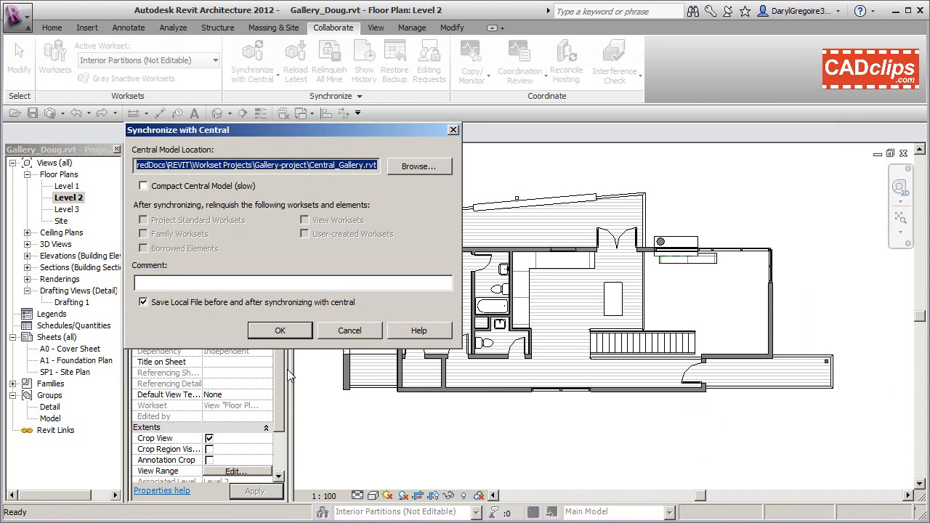
click(280, 330)
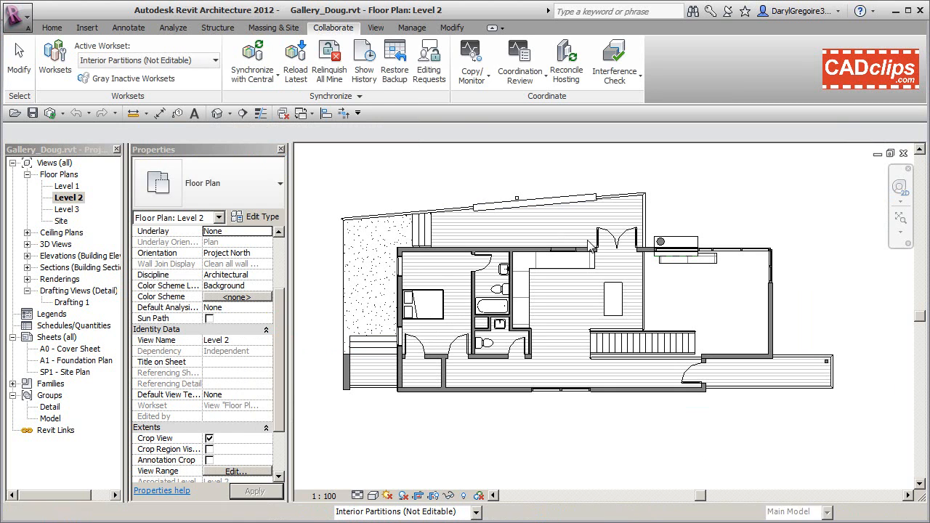
- Inspect the exterior wall along the kitchen on Level 2 for its assigned workset
click(525, 259)
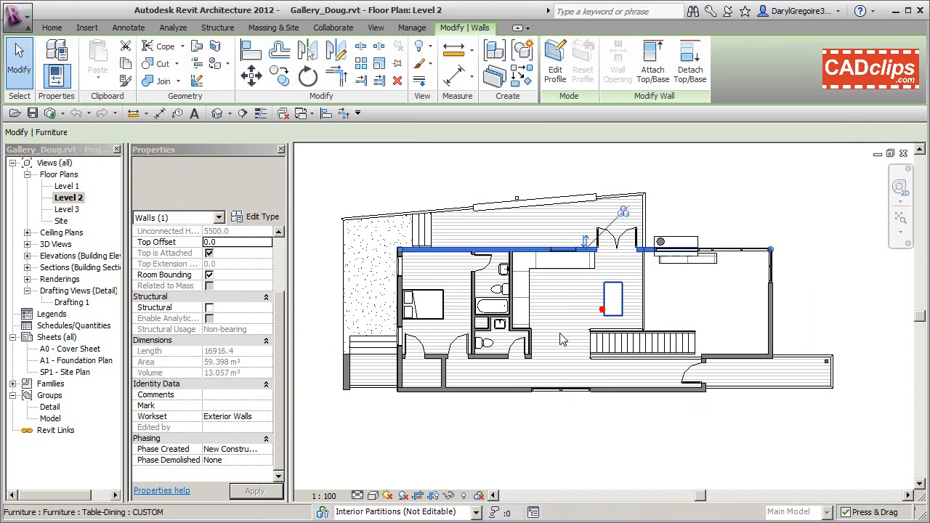
click(613, 298)
click(719, 243)
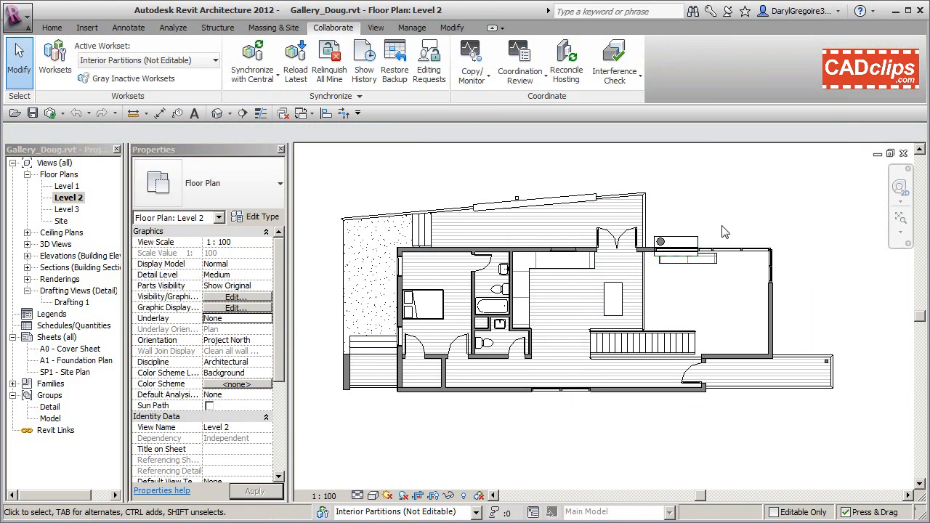
- Nudge the dining table toward the kitchen counter to a 3560 mm spacing, and shift the nearby double doors slightly toward the stove
click(622, 298)
scroll(639, 298, up, 3)
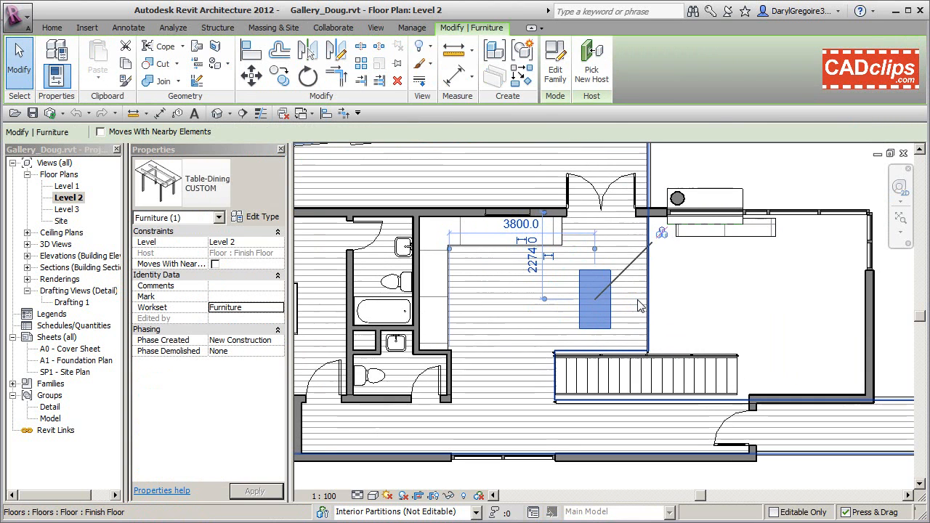
key(Left)
key(Left)
key(Left)
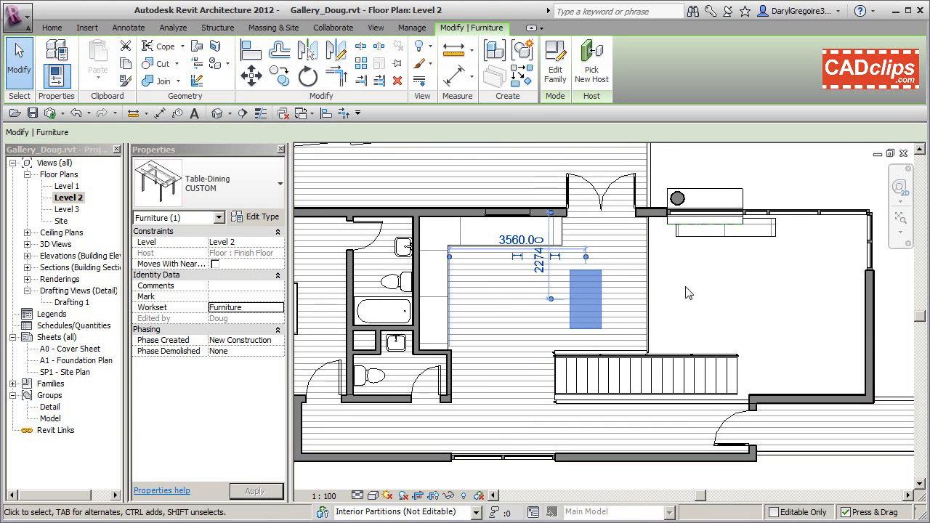
click(603, 200)
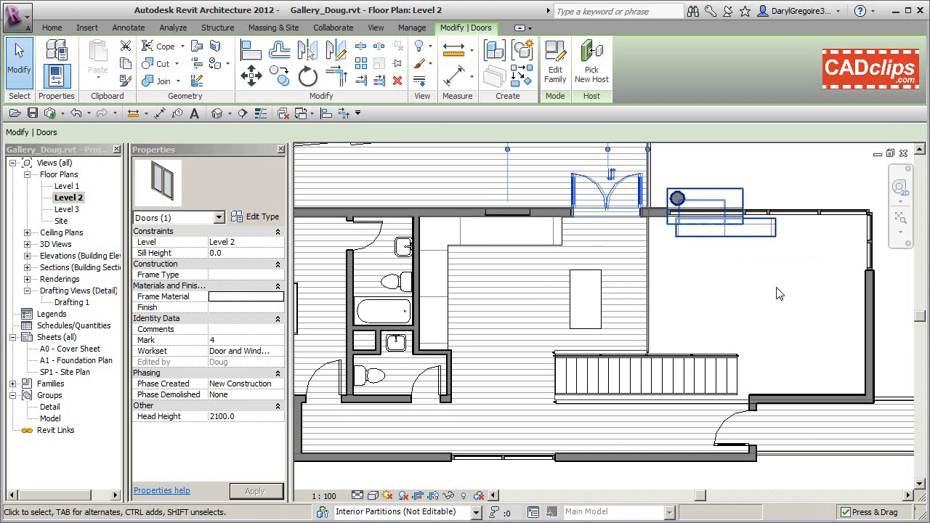
- Nudge the bed toward the bedroom's upper exterior wall, and slightly shift the bathroom partition and the short wall beside the powder-room sink
middle_drag(637, 295, 686, 295)
middle_drag(521, 311, 567, 305)
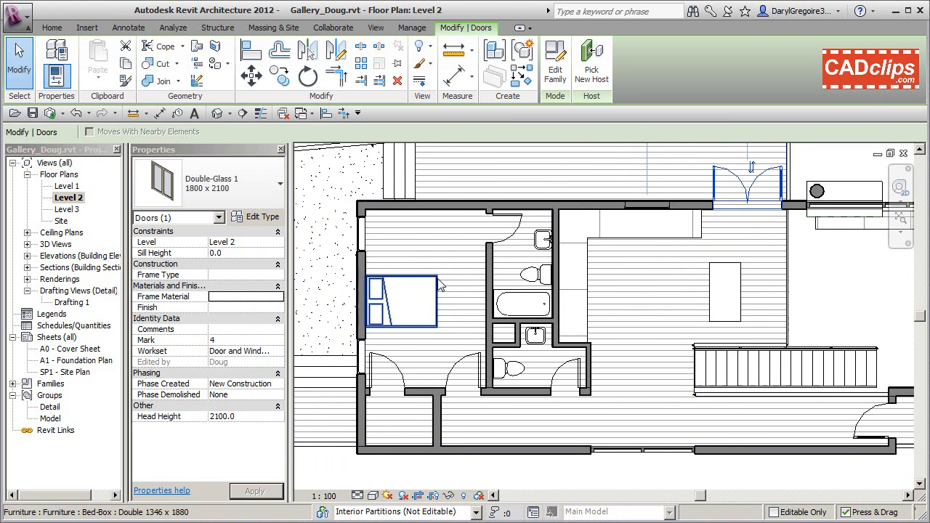
click(438, 282)
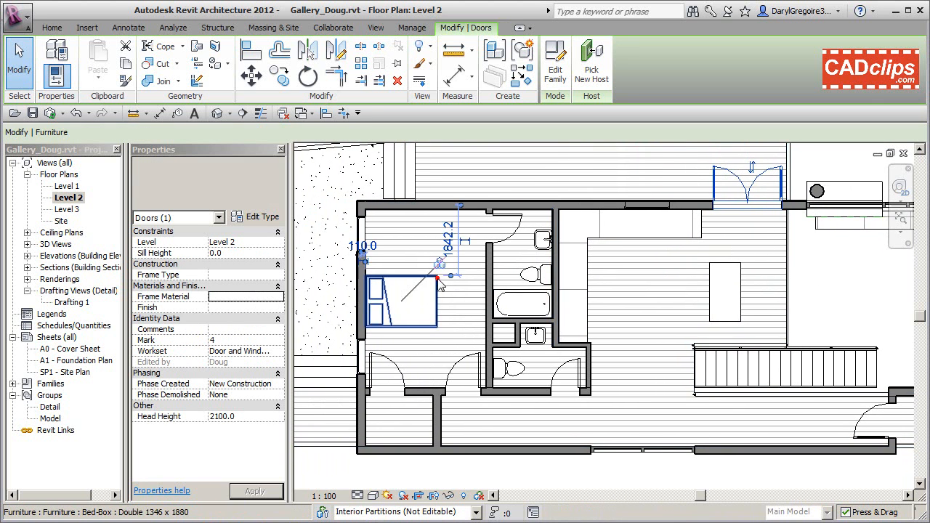
click(491, 290)
click(521, 336)
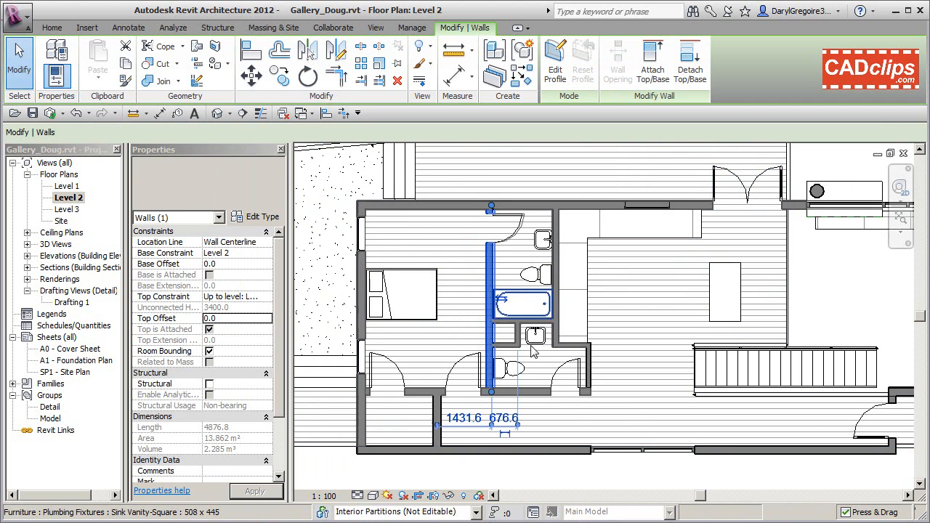
- Nudge the upper bathroom's toilet away from the bathtub, and select the sink to shift it in the same direction
scroll(519, 343, up, 2)
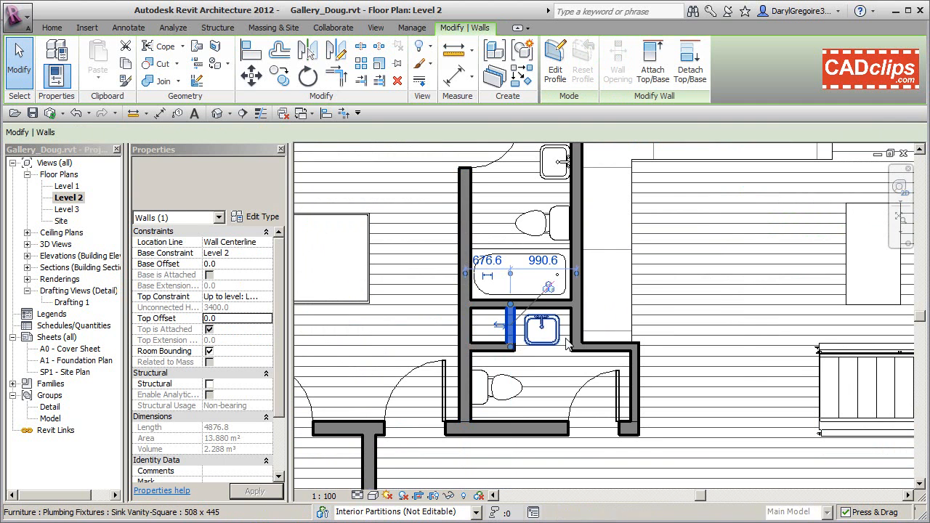
click(572, 226)
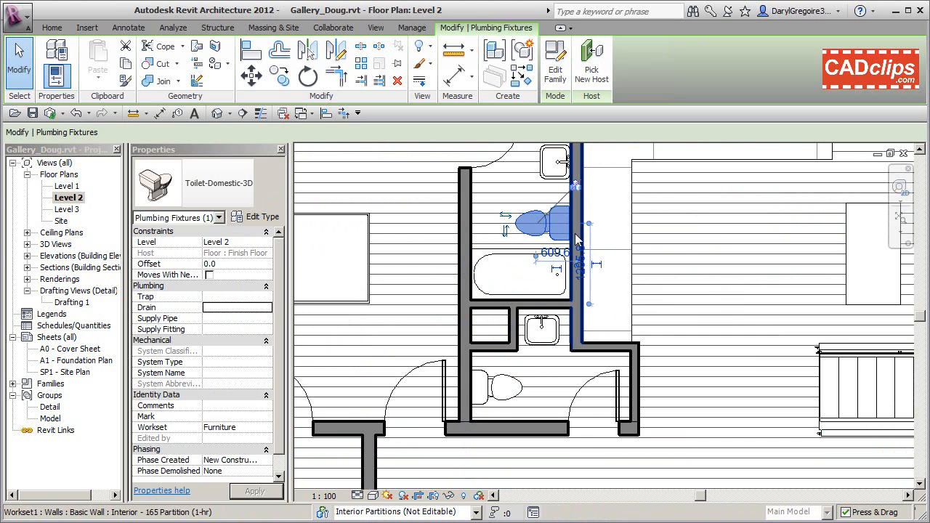
middle_drag(619, 238, 681, 361)
click(620, 286)
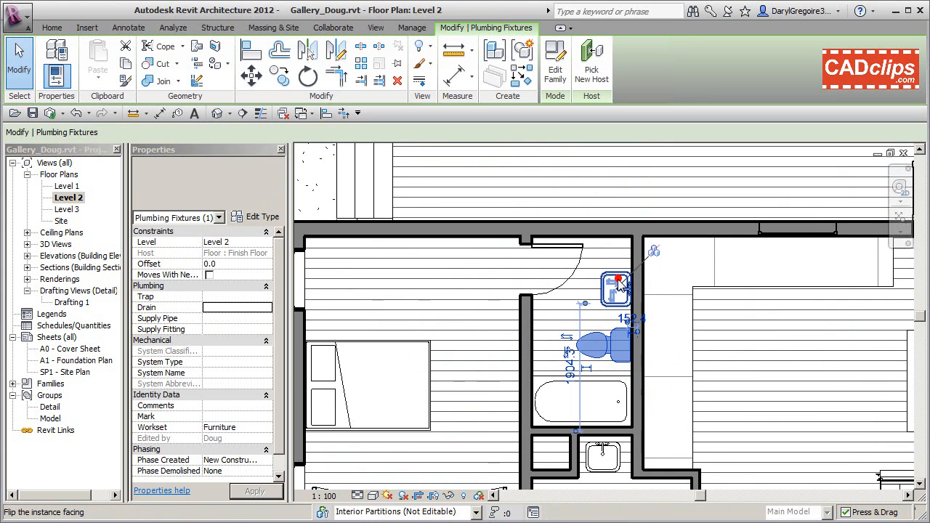
- Nudge the bedroom's two exterior windows closer together, moving the upper one down and the lower one up
middle_drag(301, 282, 448, 289)
click(449, 290)
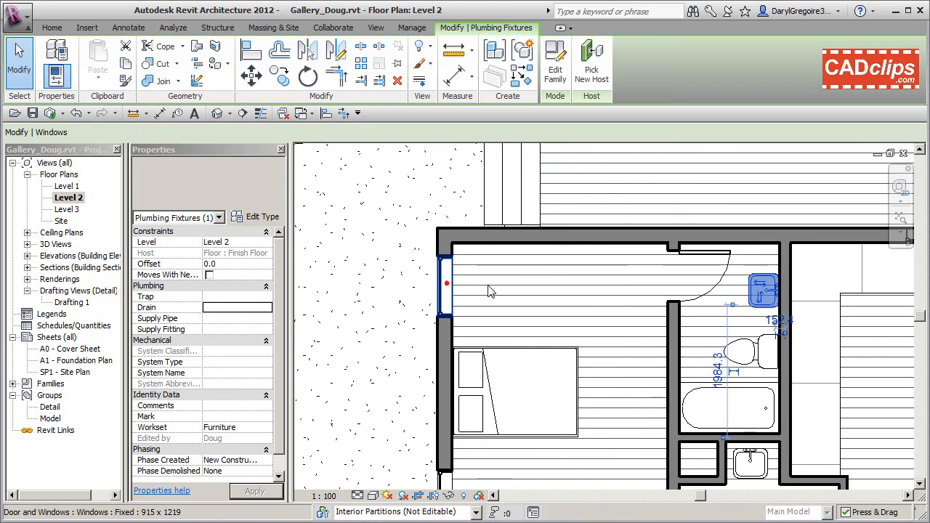
middle_drag(500, 320, 517, 198)
click(463, 374)
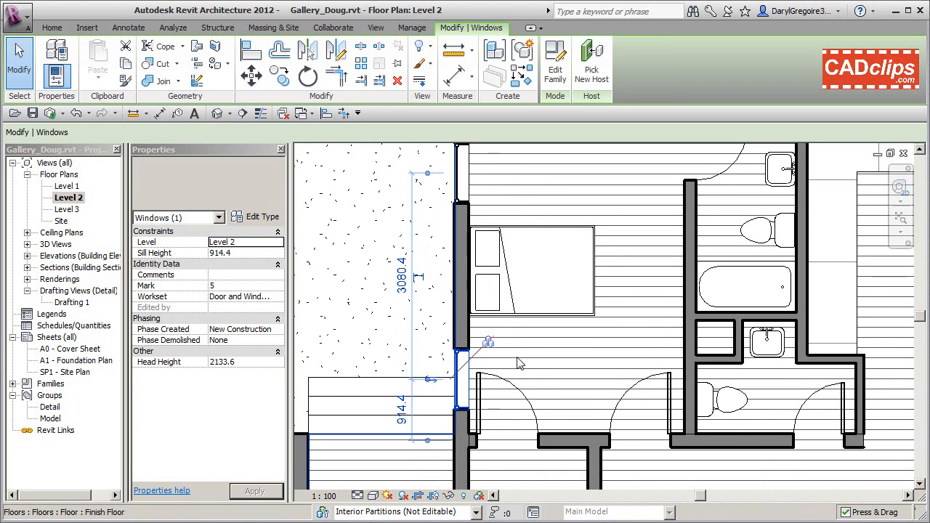
key(Up)
key(Up)
key(Up)
key(Up)
key(Up)
key(Up)
- Flip the bedroom closet door to swing into the closet, and nudge it right along its wall to a 1325.8 mm spacing
click(510, 381)
click(494, 405)
middle_drag(490, 396, 491, 273)
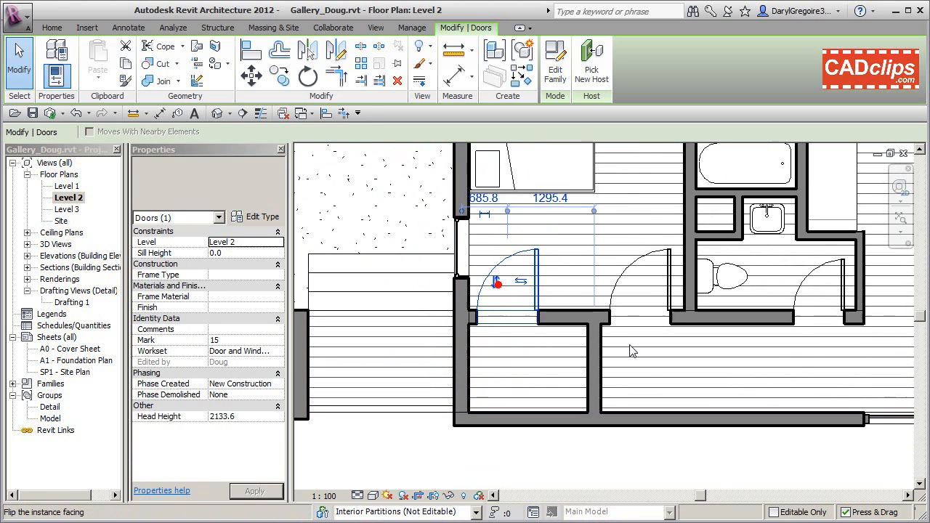
click(499, 284)
key(Right)
key(Right)
key(Right)
key(Right)
key(Right)
key(Right)
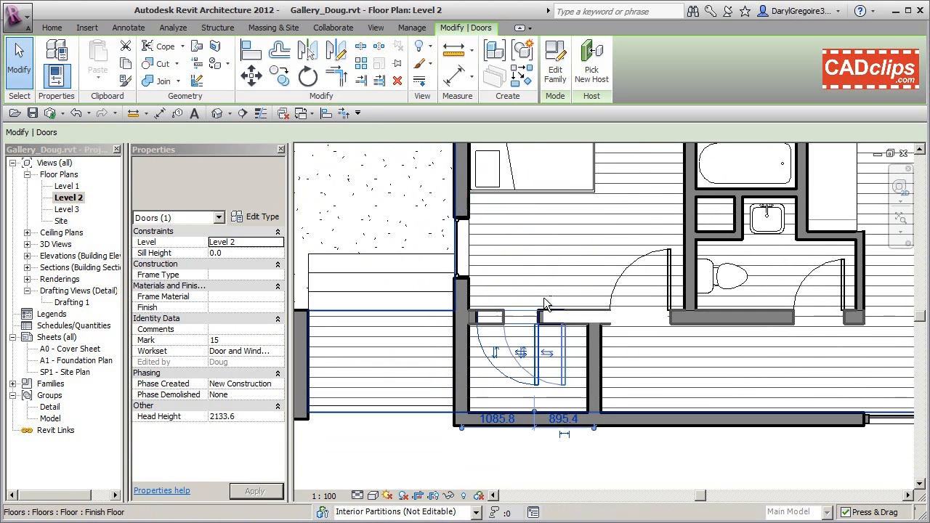
key(Right)
key(Right)
key(Right)
key(Right)
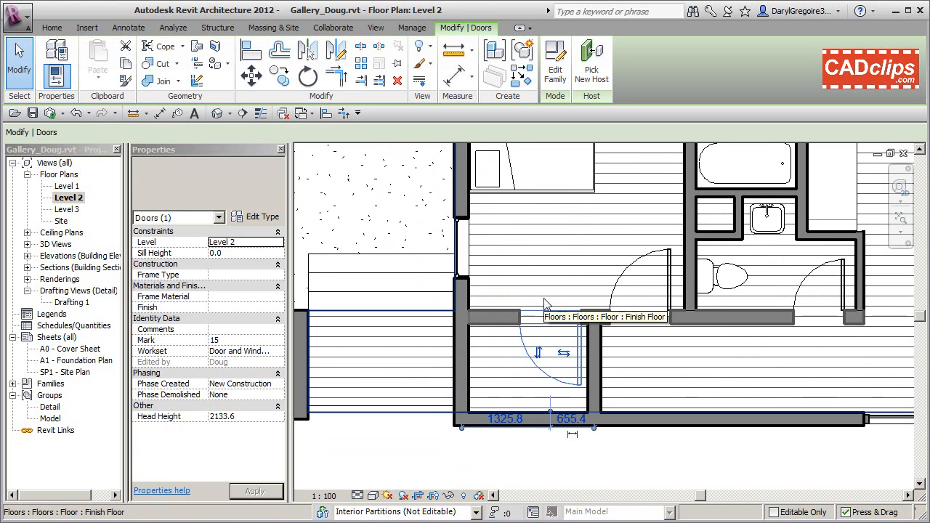
click(593, 439)
- Synchronize the first local file with the central model, relinquishing borrowed elements and saving the local file before and after
scroll(588, 441, down, 2)
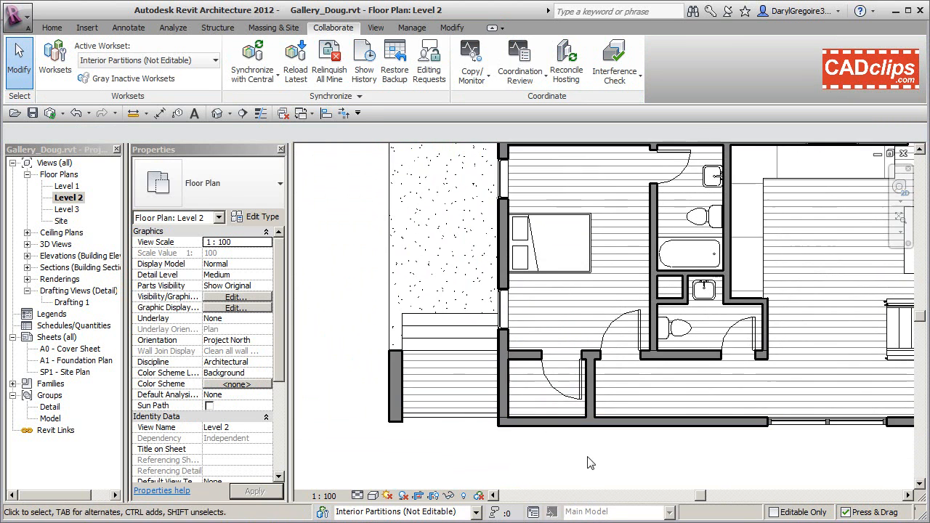
middle_drag(595, 459, 558, 427)
click(252, 56)
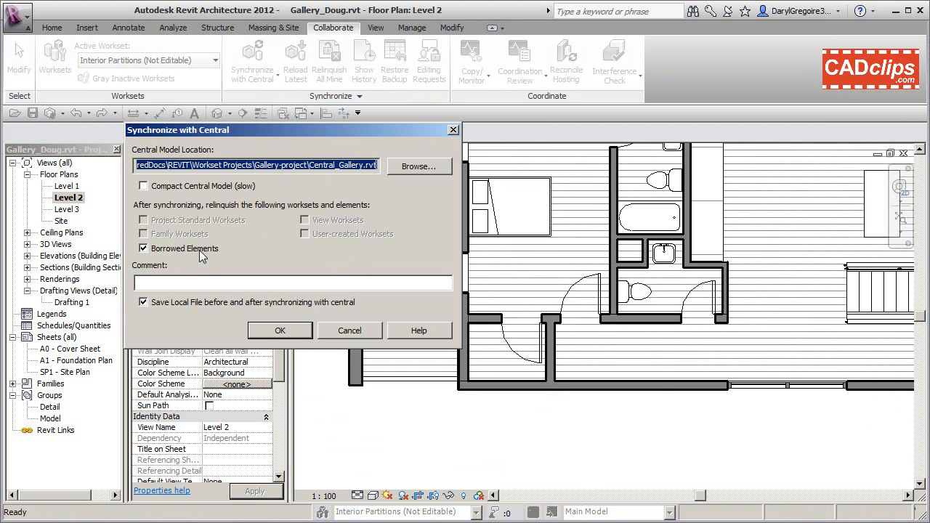
click(291, 329)
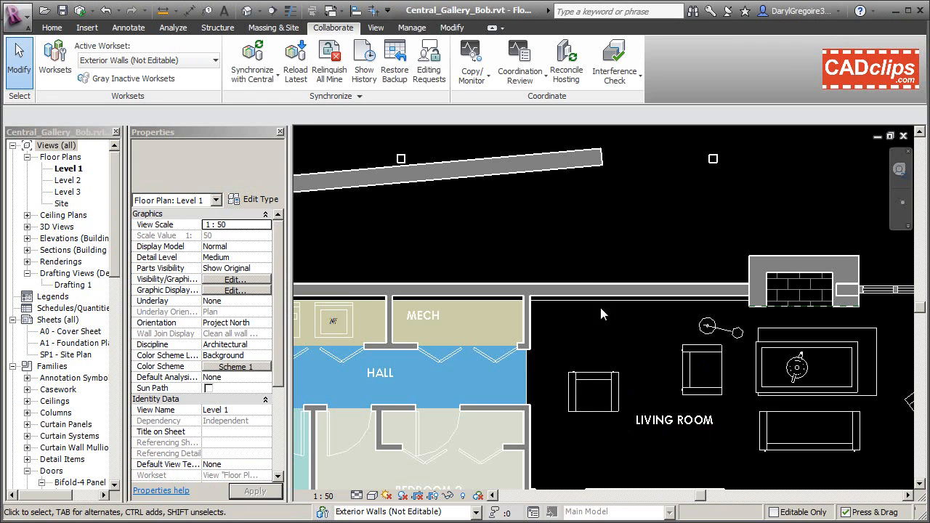
- Synchronize the second local file with the central model, and open its Level 2 floor plan at the bedroom closet
click(252, 52)
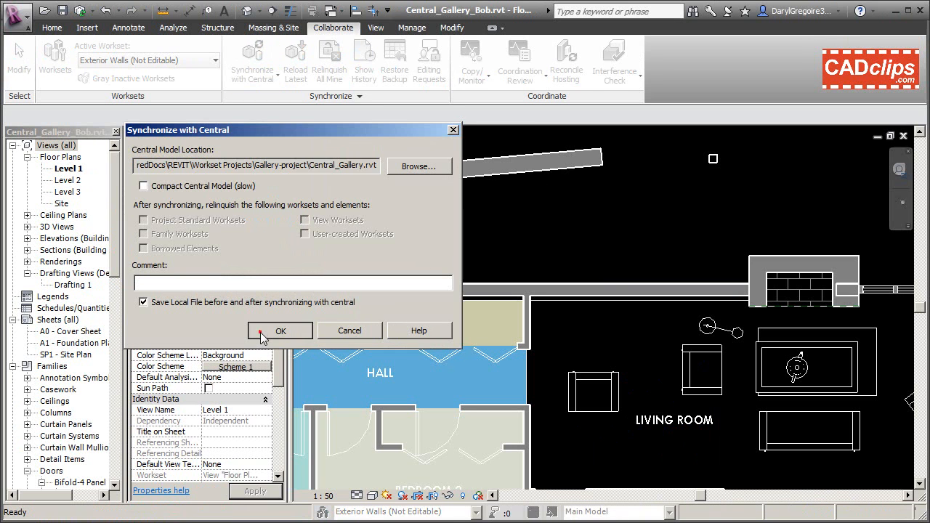
click(279, 330)
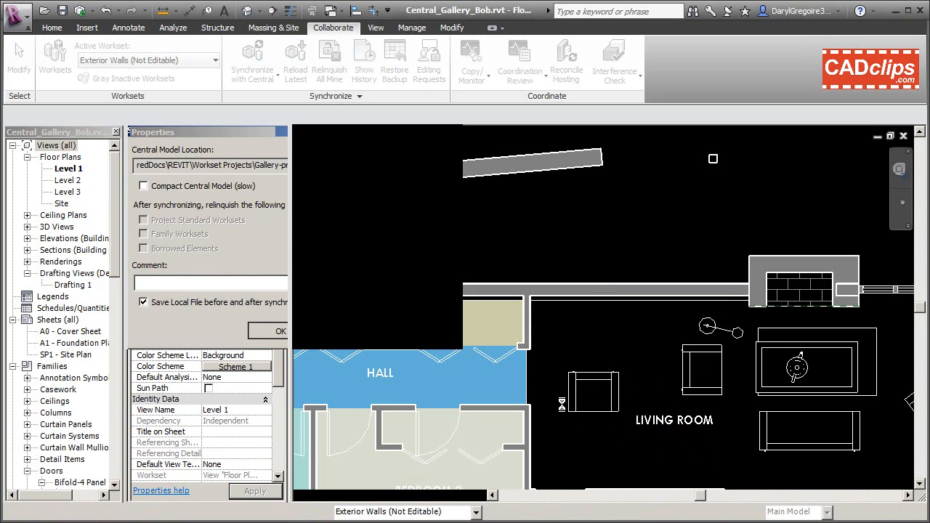
middle_drag(533, 420, 745, 375)
double_click(75, 180)
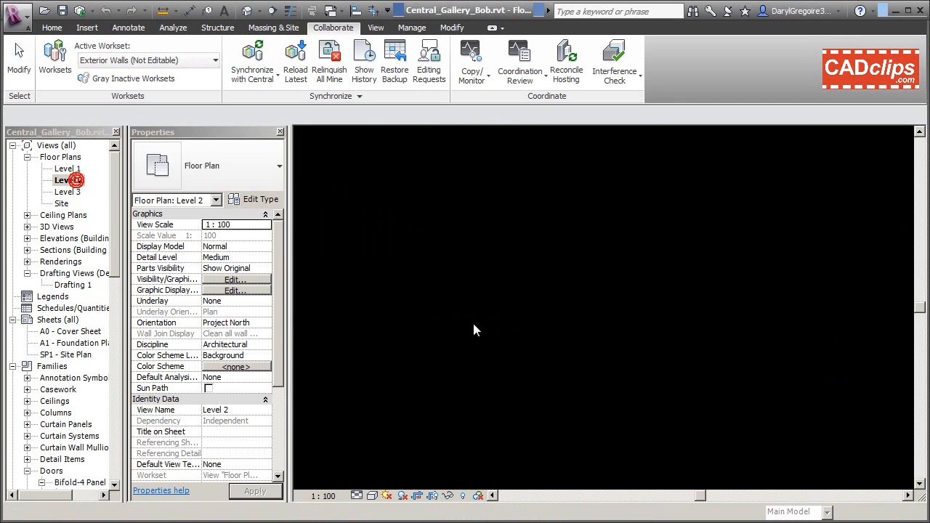
scroll(442, 274, up, 3)
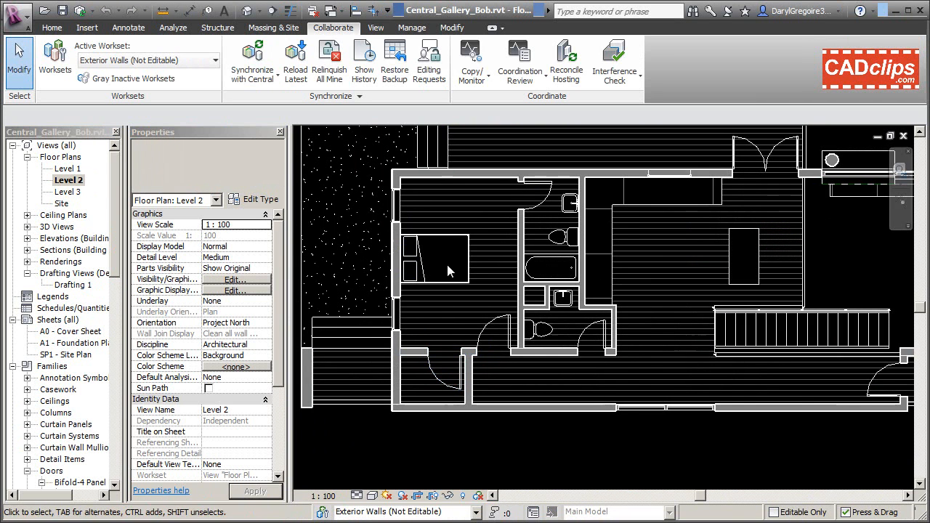
scroll(429, 369, up, 2)
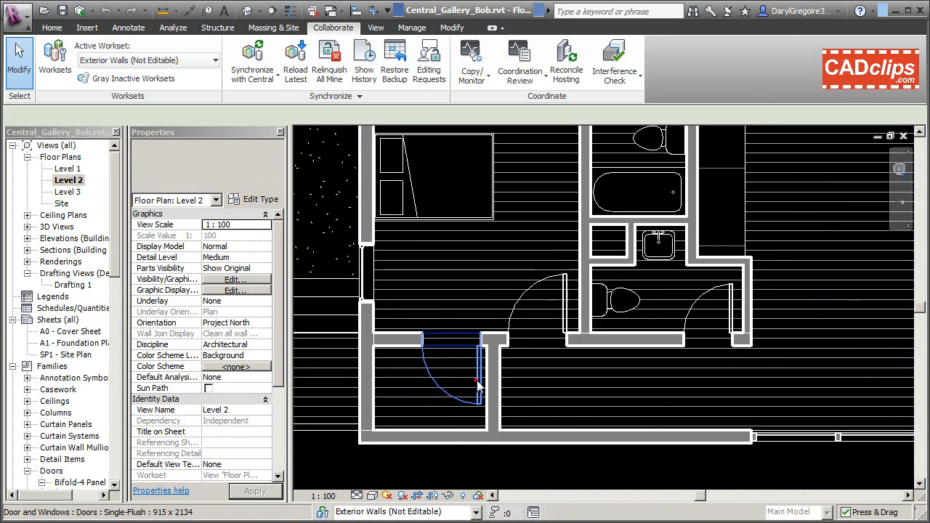
- Flip the closet door's hinge side, swing it into the bedroom, and nudge it toward the exterior wall
click(479, 384)
key(Left)
click(456, 374)
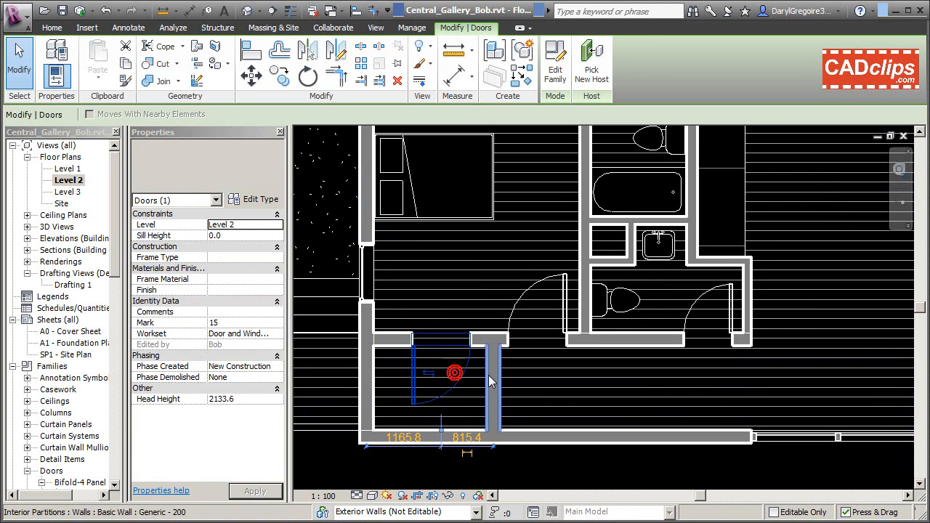
click(450, 371)
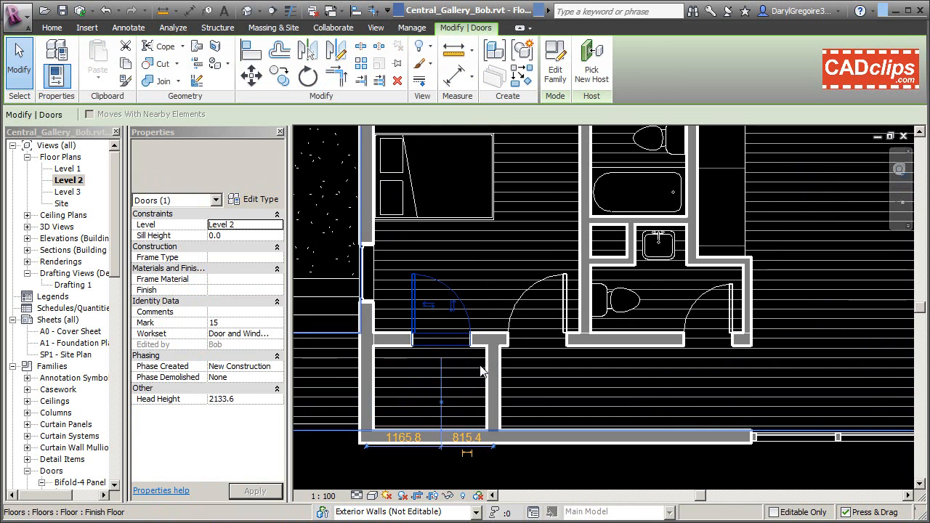
key(Left)
key(Left)
key(Left)
click(481, 371)
click(566, 474)
- Look over the kitchen and stair area of Level 2, and review the owners and borrowers of the user-created worksets
scroll(566, 473, down, 1)
middle_drag(567, 469, 554, 424)
middle_drag(607, 402, 423, 440)
middle_drag(561, 401, 439, 437)
middle_drag(616, 335, 546, 409)
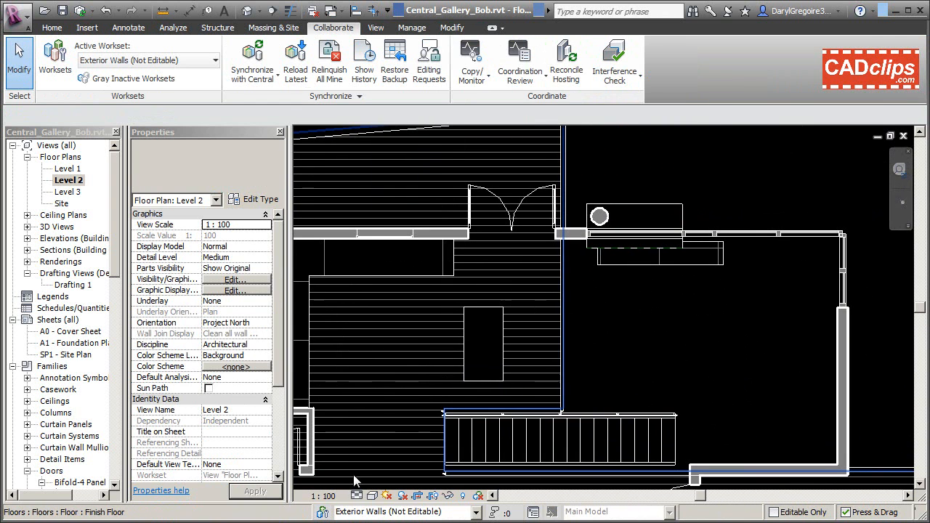
click(322, 513)
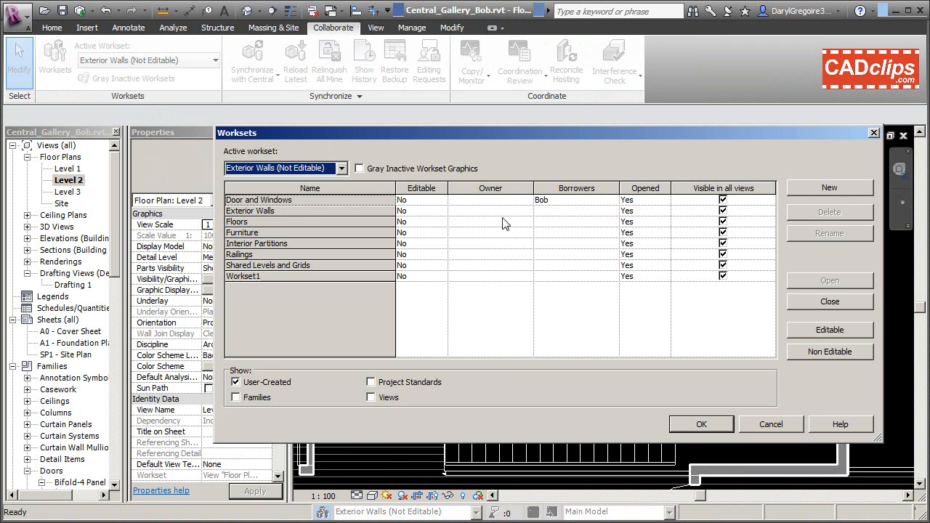
click(701, 424)
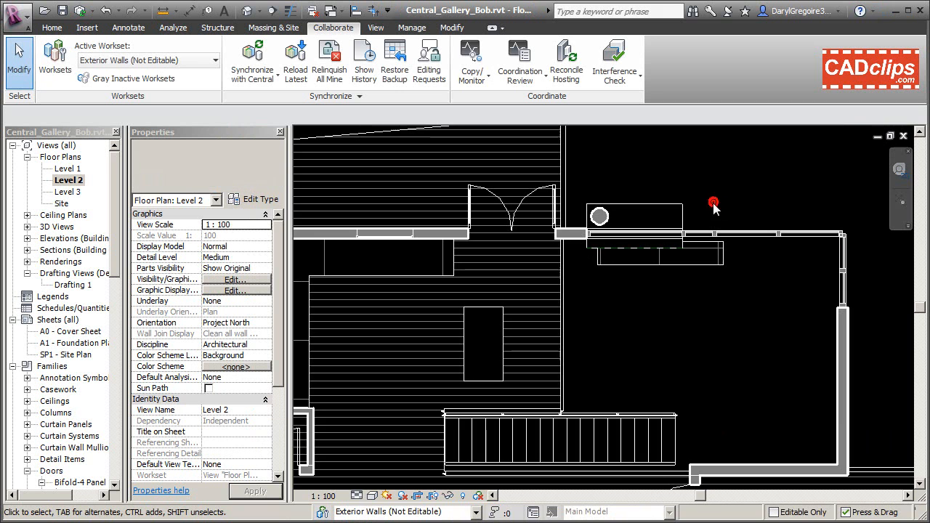
- Open the South elevation view from the Level 2 floor plan
scroll(713, 208, down, 2)
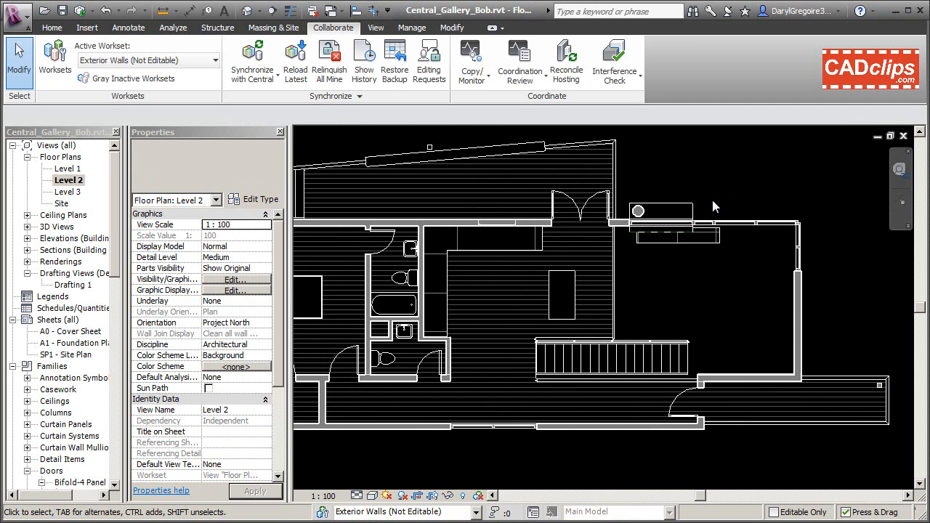
middle_drag(751, 202, 747, 195)
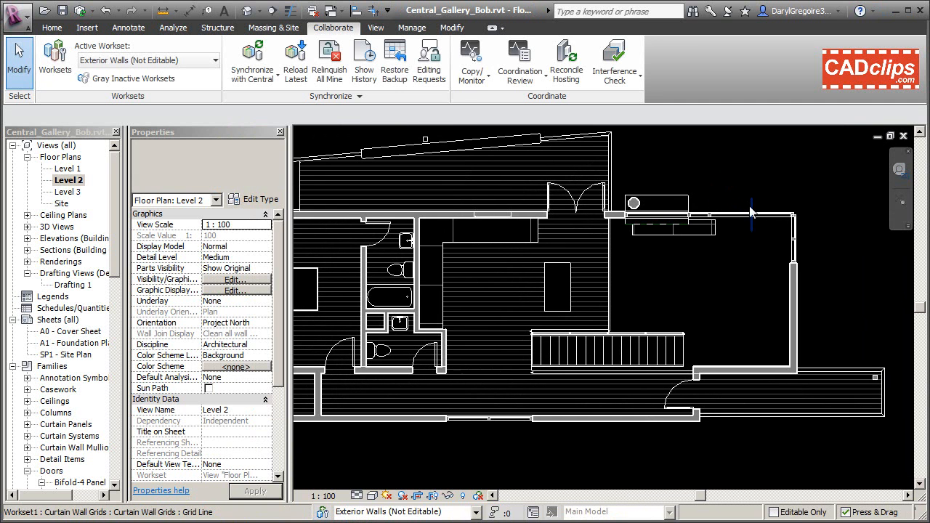
scroll(750, 211, down, 1)
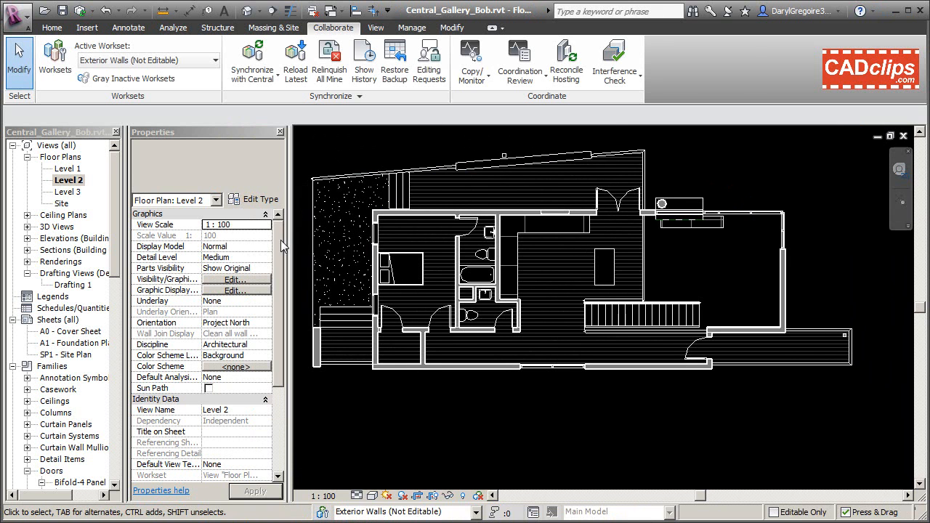
click(27, 239)
double_click(66, 285)
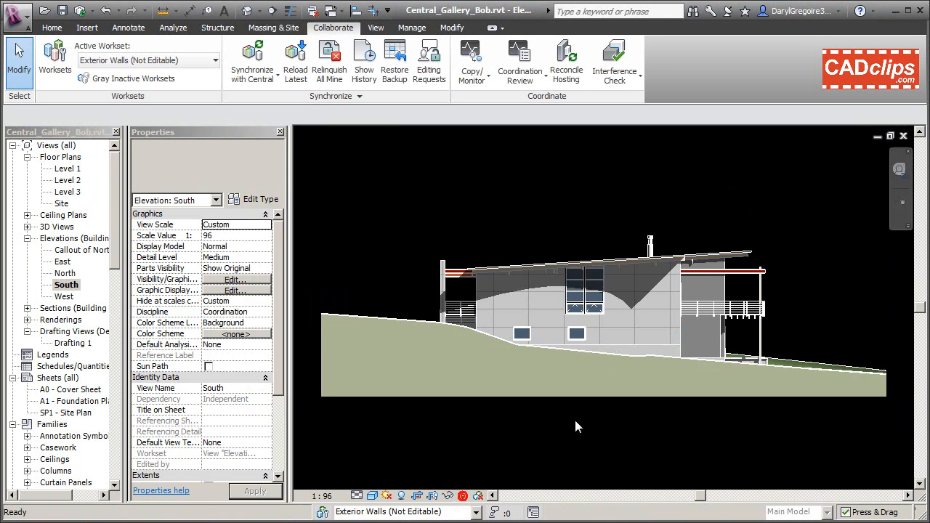
- Reveal the hidden elements in the South elevation, unhide the categories of the selected level lines, and leave the reveal mode
click(463, 495)
drag(766, 238, 725, 394)
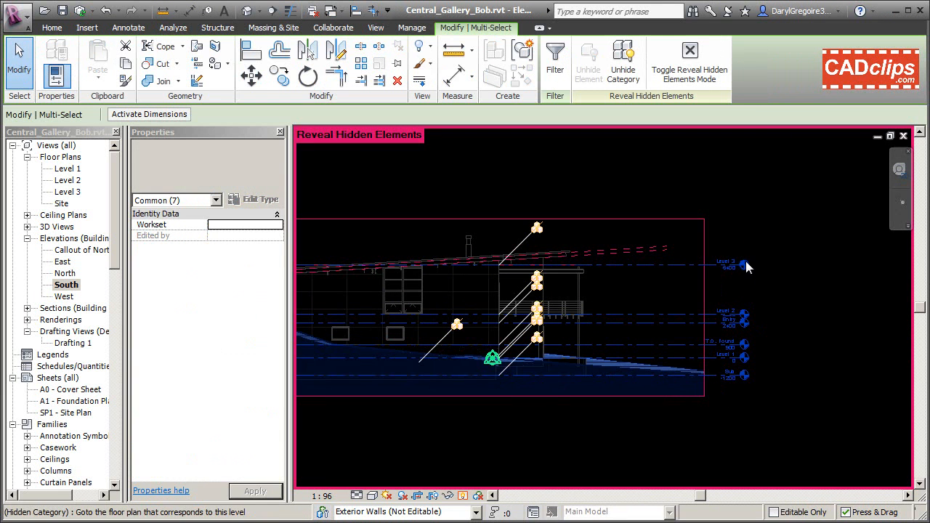
click(623, 69)
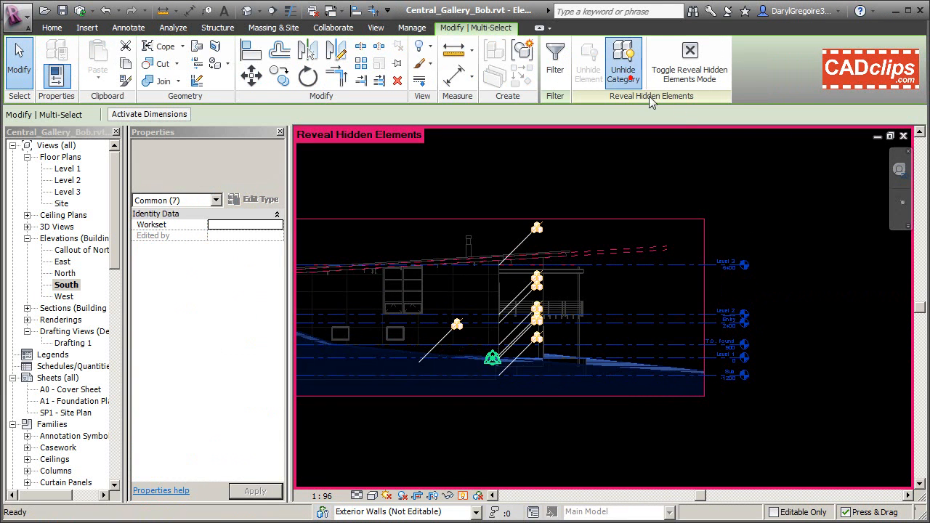
click(463, 495)
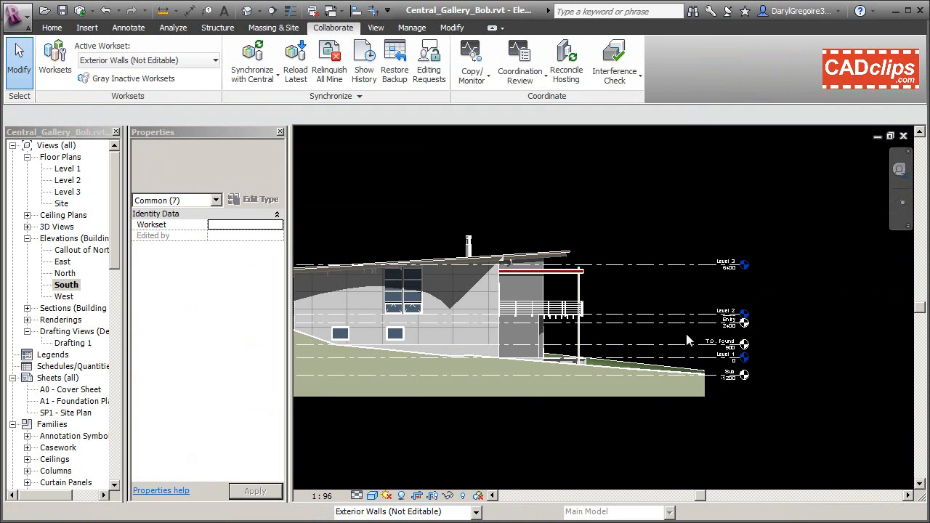
- Inspect the Level 3 line for its assigned workset, and open the worksets list to check owners and borrowers
scroll(789, 309, up, 1)
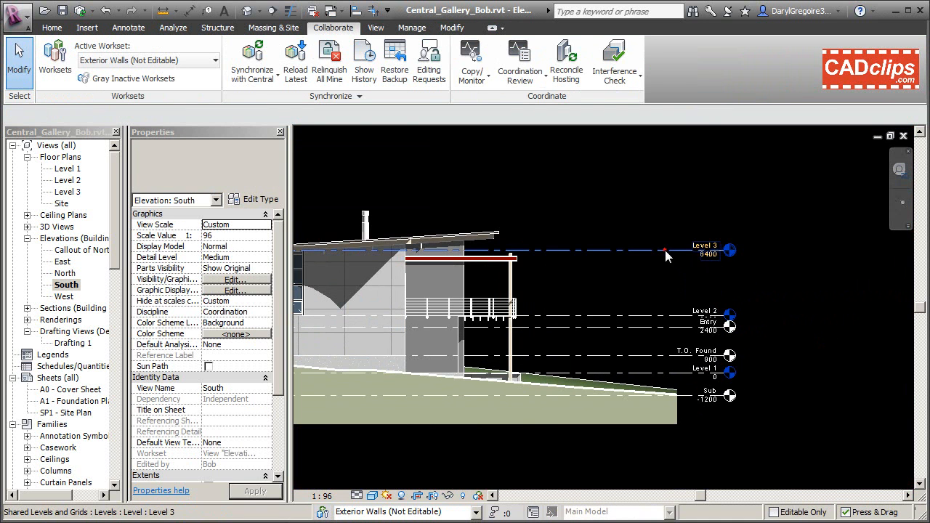
click(664, 249)
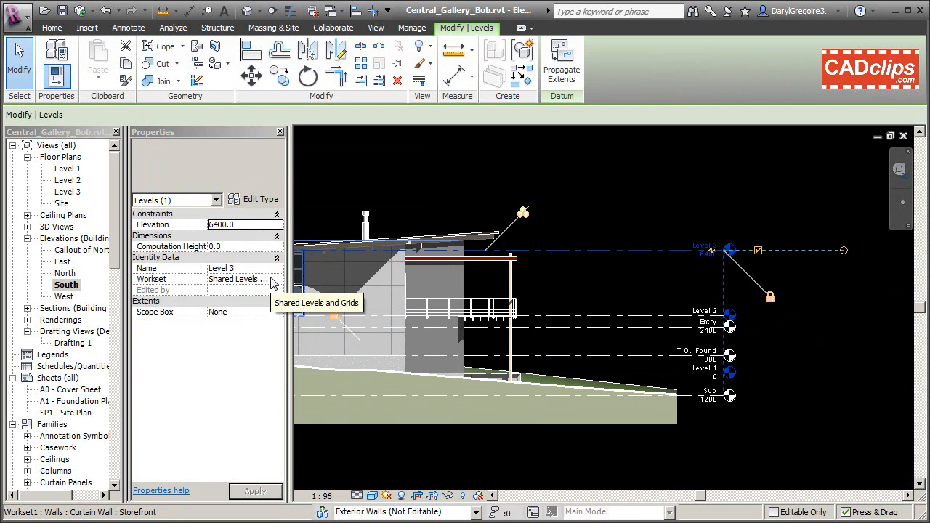
click(756, 217)
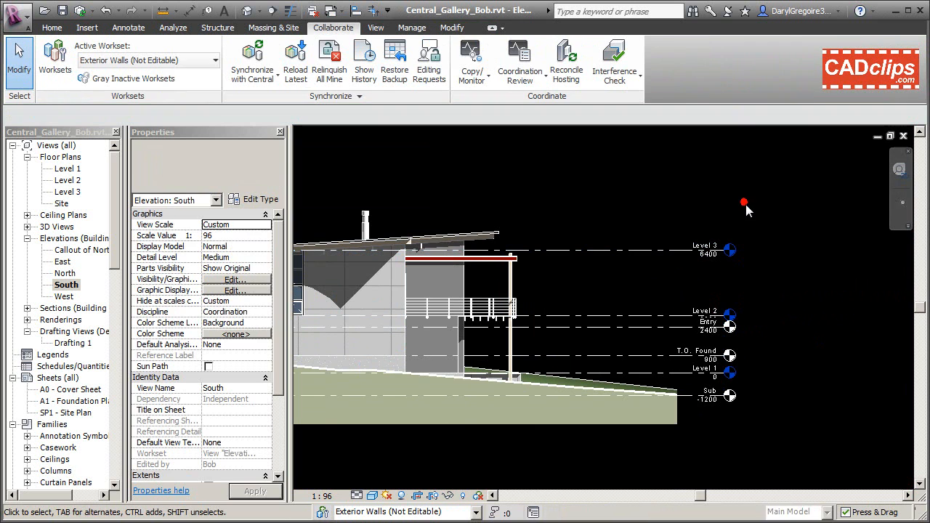
click(322, 512)
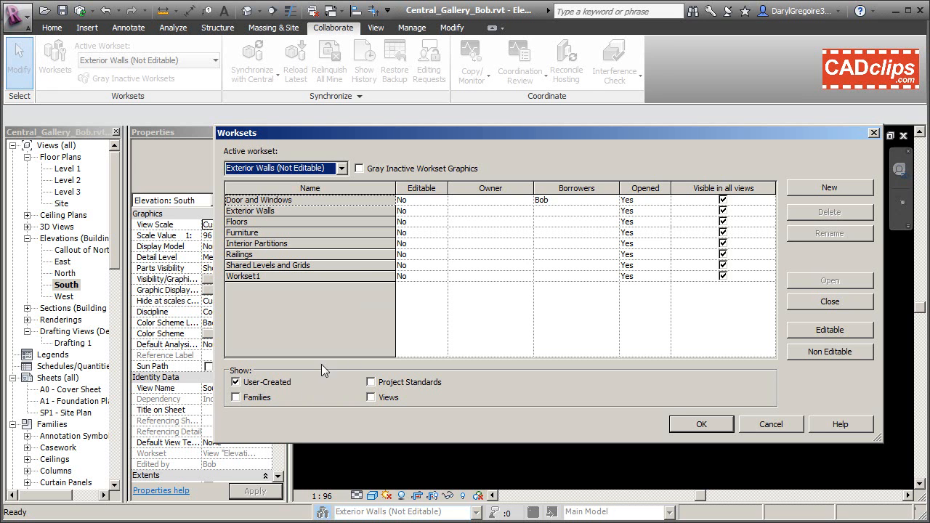
click(341, 169)
click(342, 170)
click(235, 383)
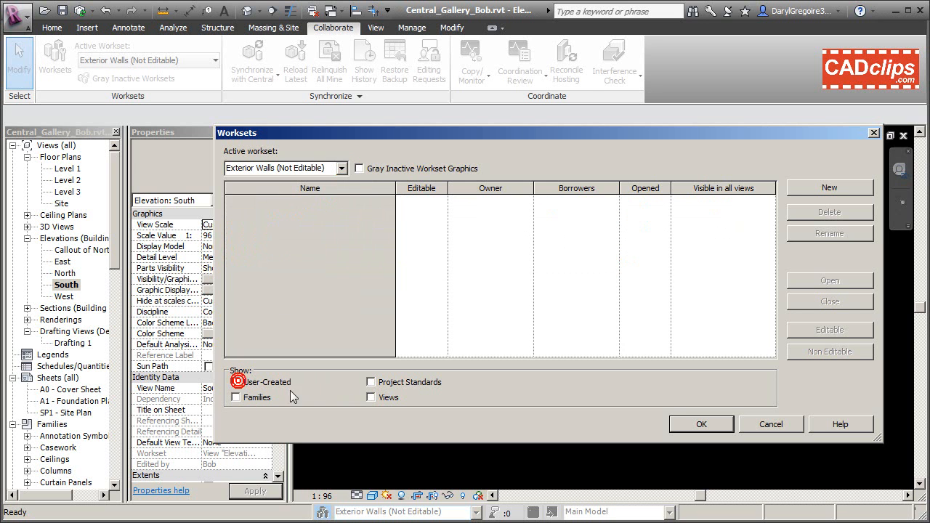
click(252, 382)
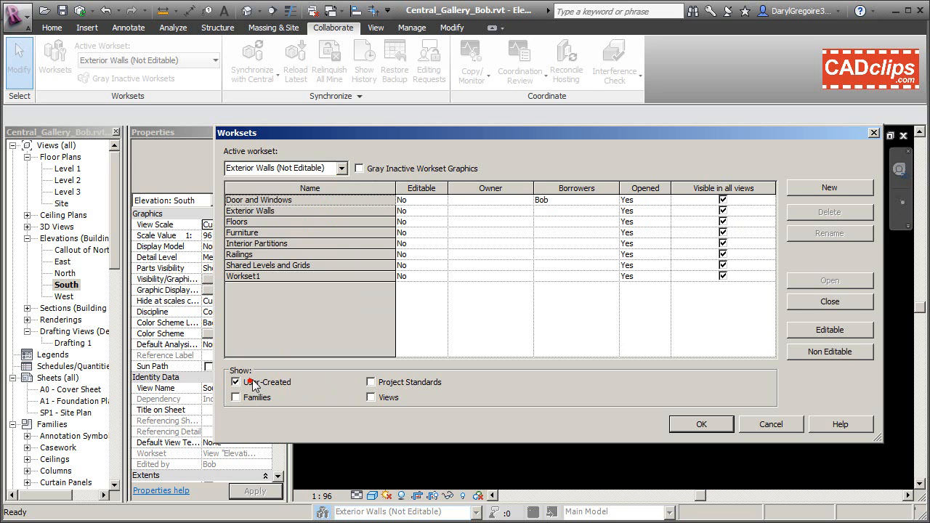
- Take ownership of the Shared Levels and Grids workset by setting it to editable, and accept the worksets list
click(285, 267)
click(441, 266)
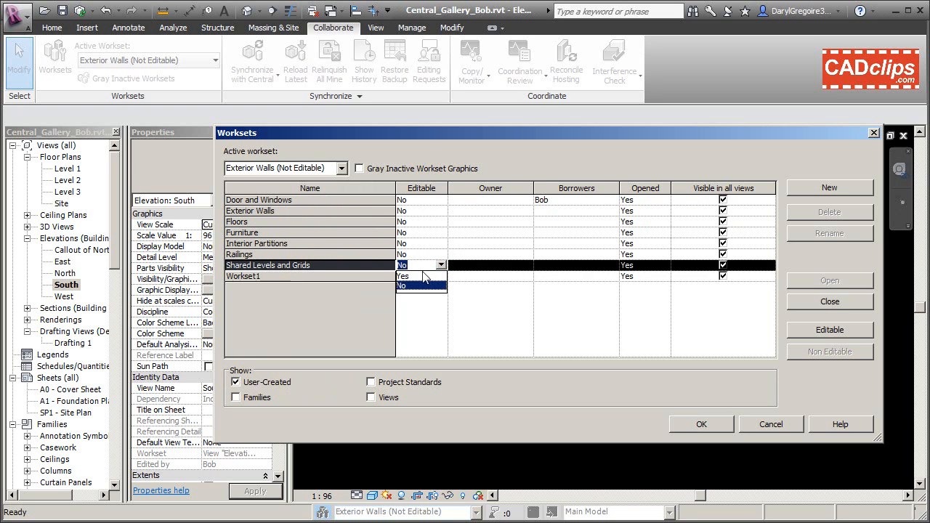
click(409, 276)
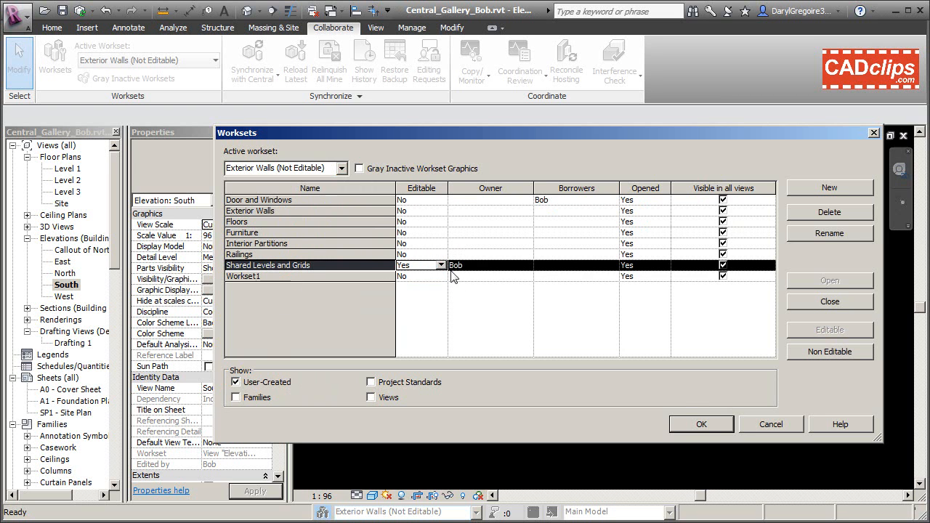
click(695, 425)
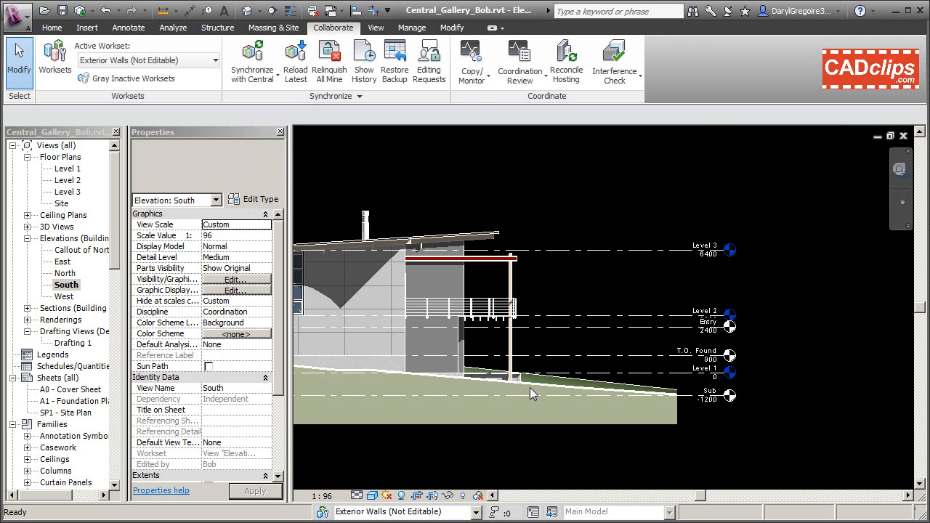
- Synchronize the Central_Gallery local file with the central model, relinquishing borrowed elements but keeping the user-created worksets
scroll(577, 220, down, 1)
middle_drag(576, 220, 624, 222)
click(252, 58)
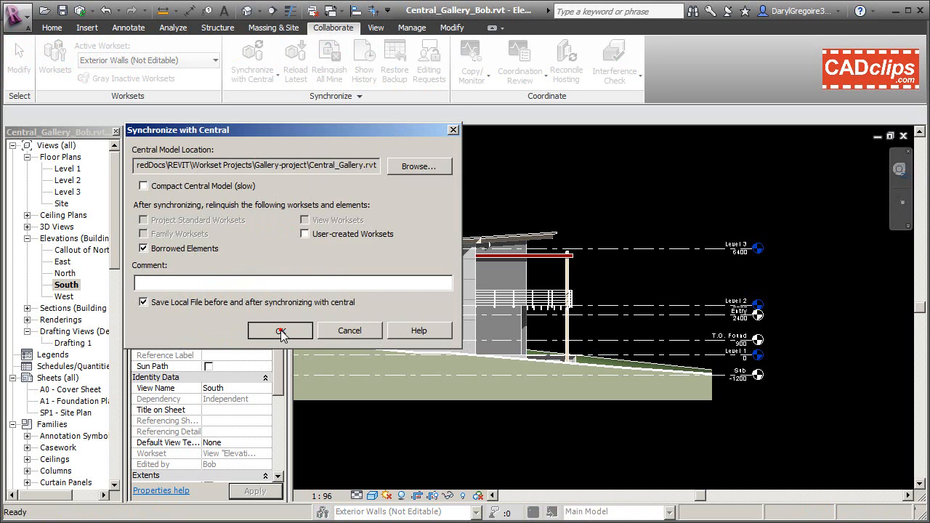
click(282, 329)
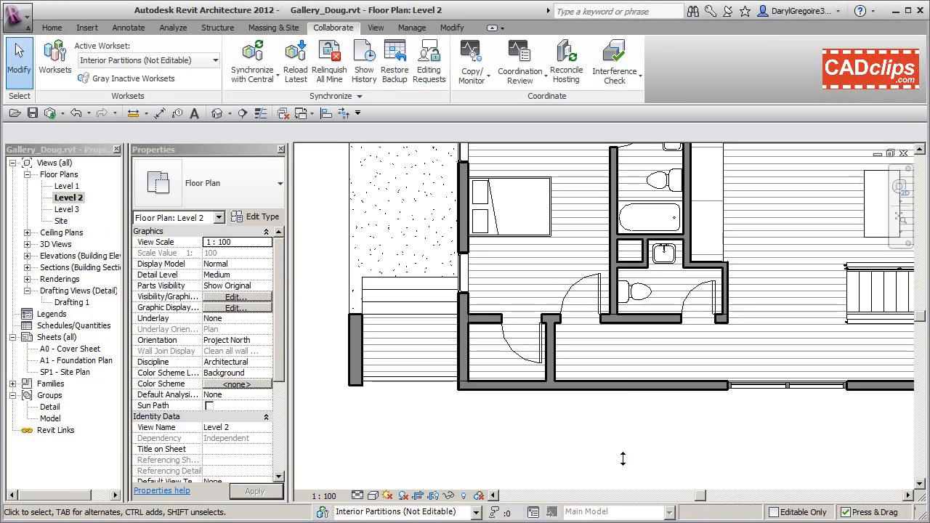
- Switch to the second user's local file, open its South elevation, and unhide the category of the hidden level lines
click(27, 256)
double_click(64, 302)
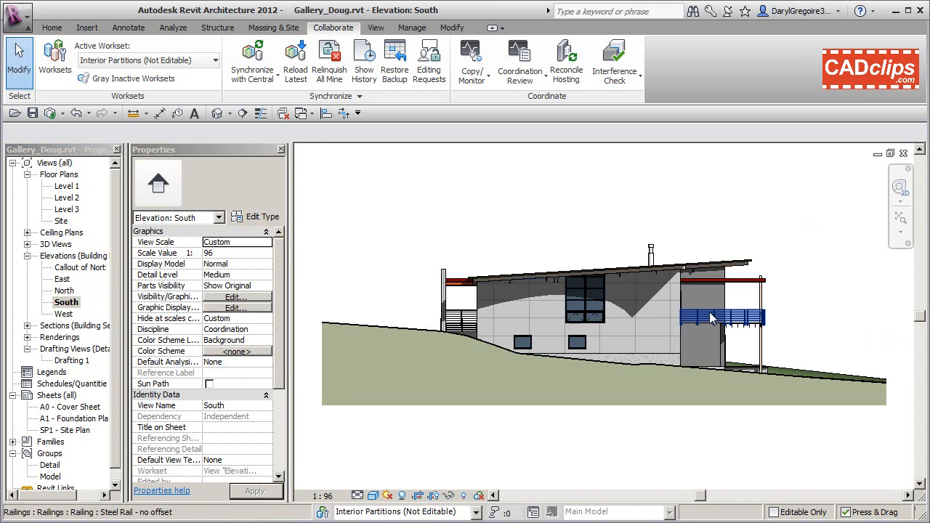
click(479, 497)
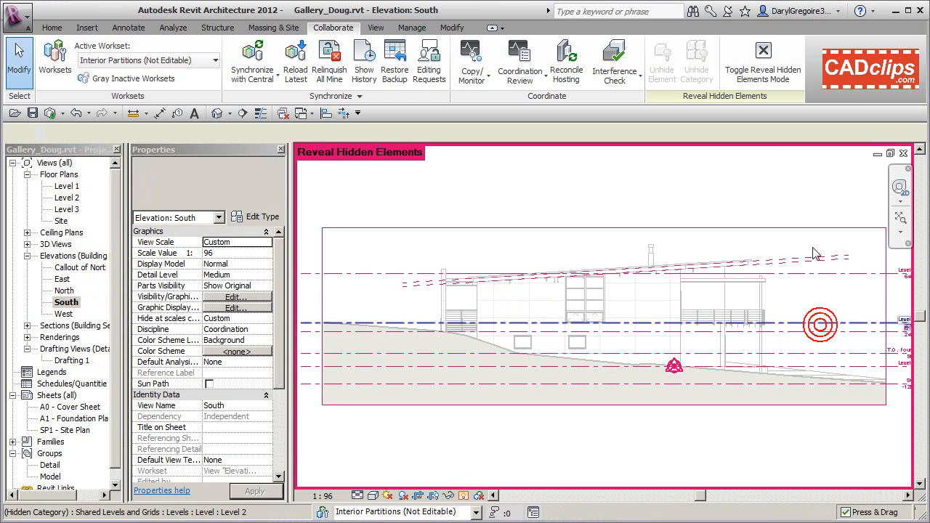
click(823, 327)
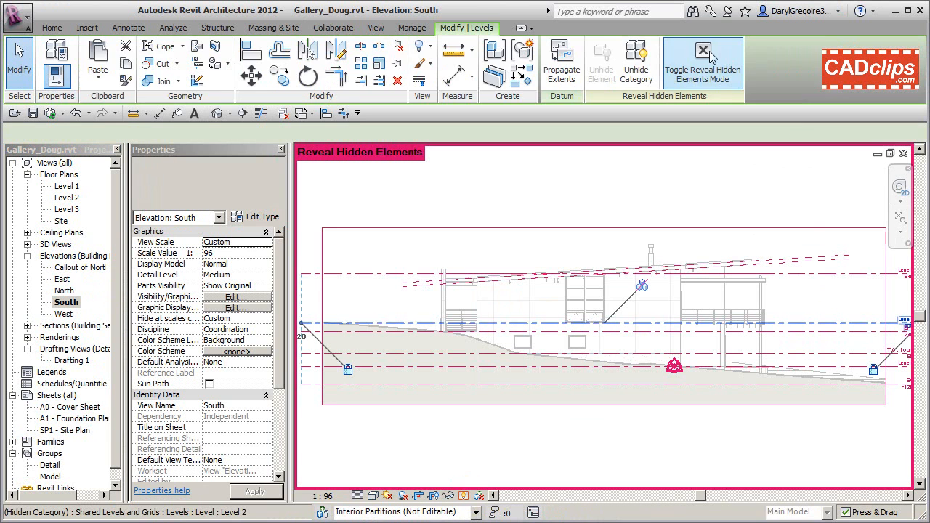
click(478, 497)
scroll(756, 346, up, 3)
middle_drag(807, 347, 774, 341)
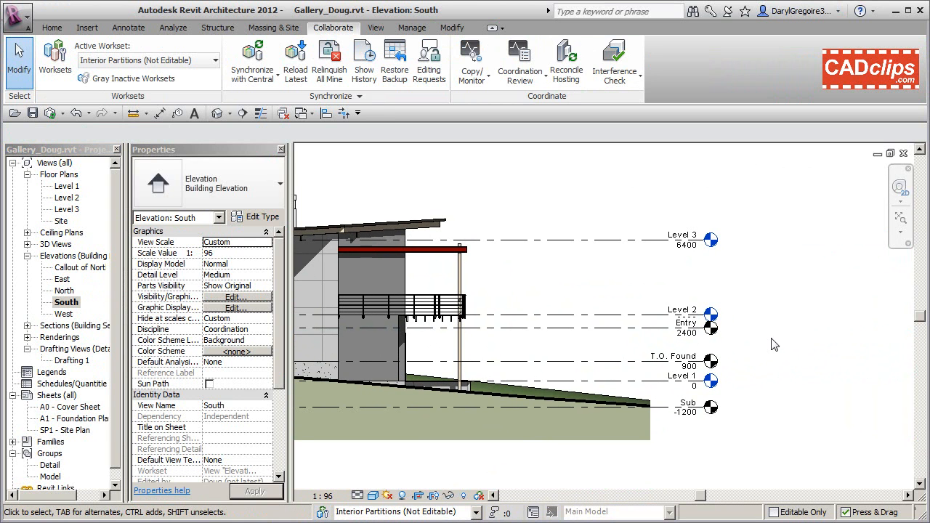
- Inspect the Level 3 line's workset and editor, and synchronize with central when prompted to review workset ownership
click(674, 247)
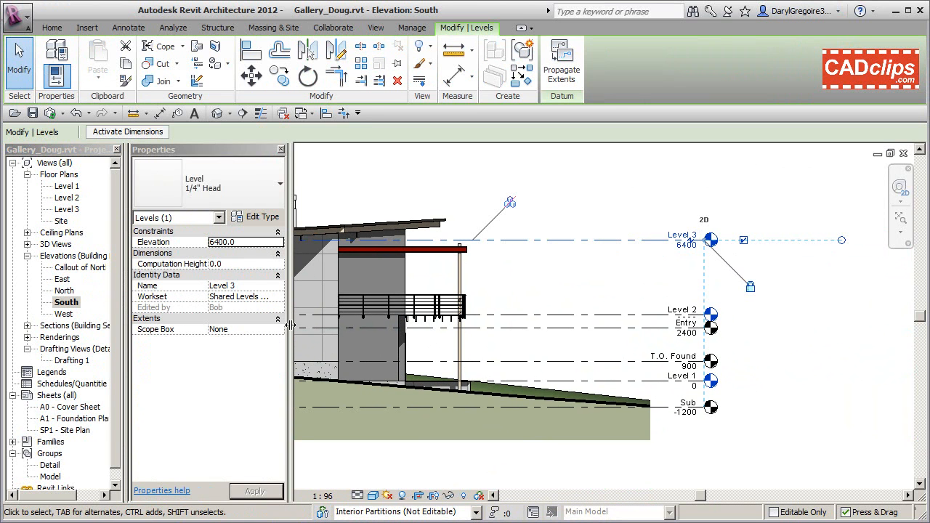
click(405, 180)
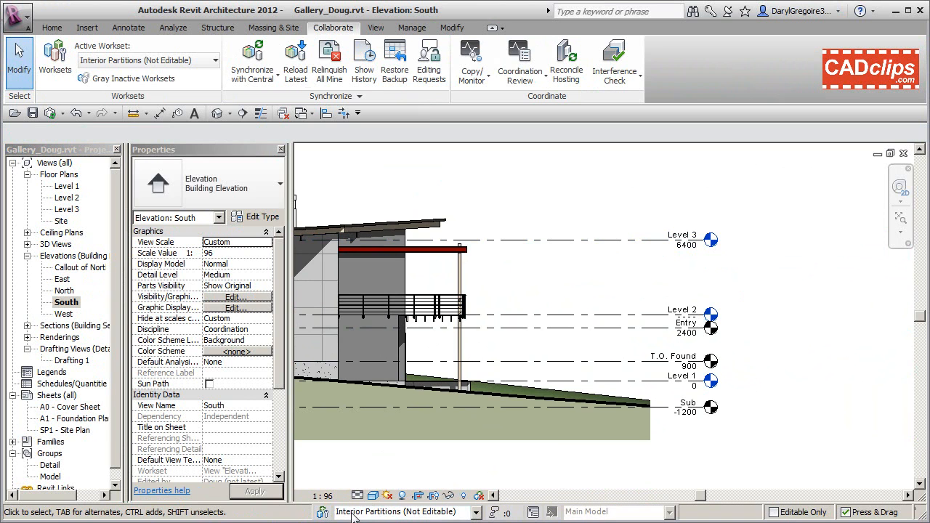
click(322, 511)
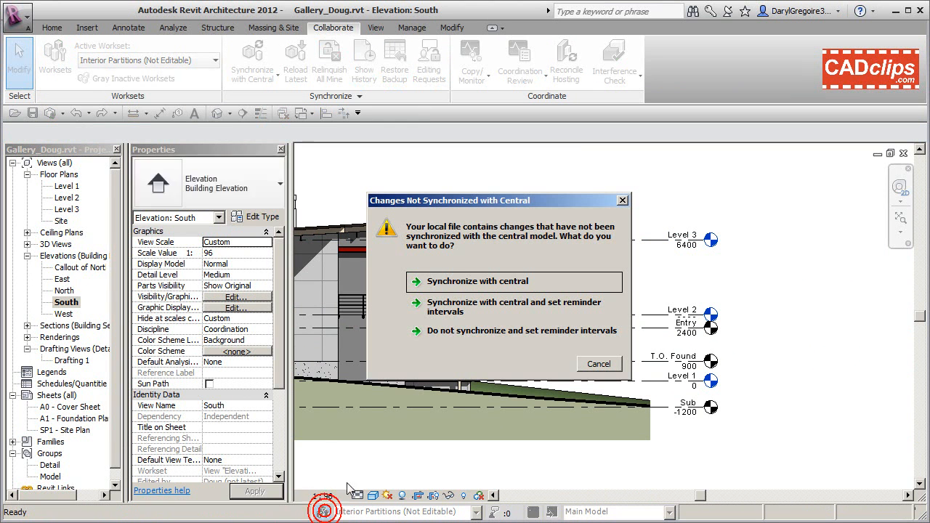
click(503, 288)
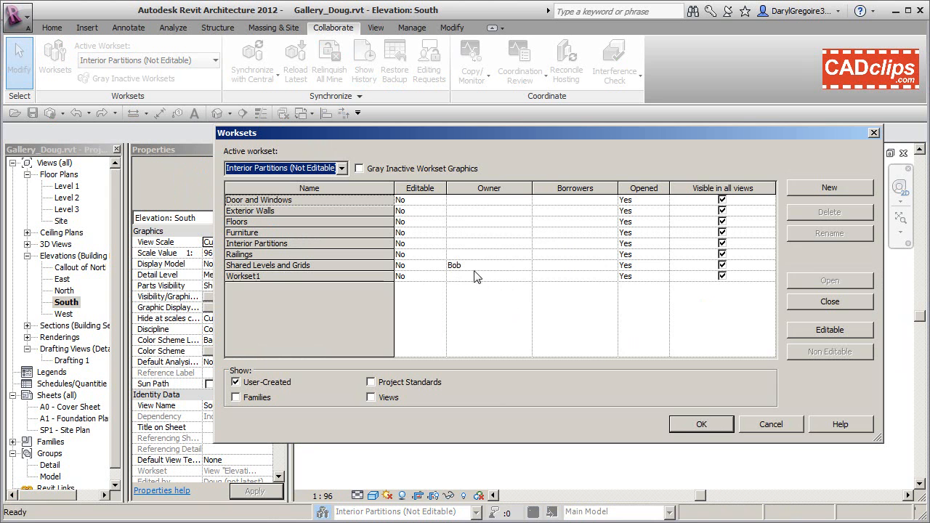
click(701, 423)
- Try to change the Level 3 elevation to 6500 and place an editing request with the workset owner
click(636, 242)
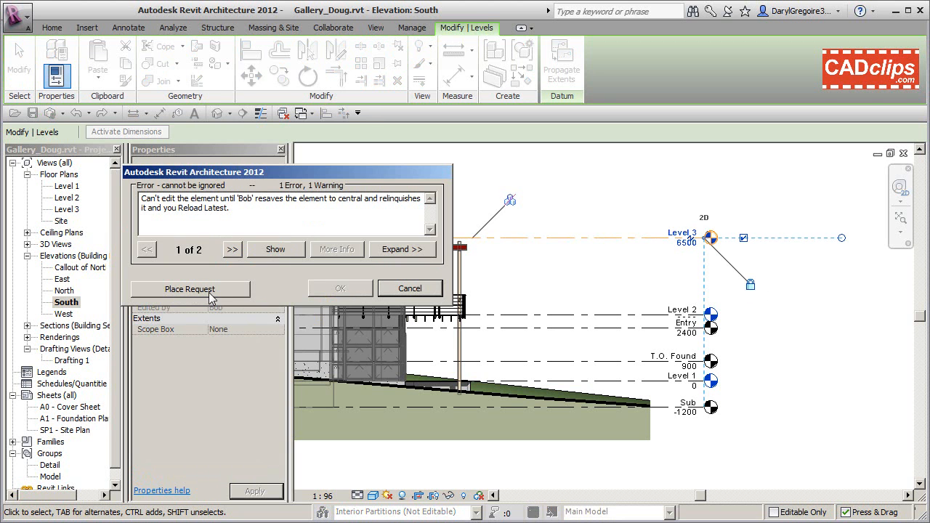
click(207, 290)
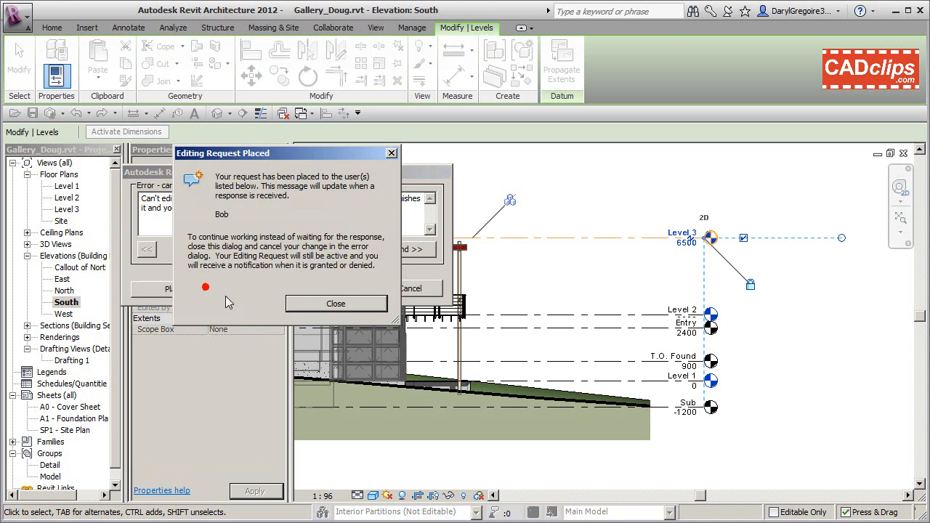
click(335, 304)
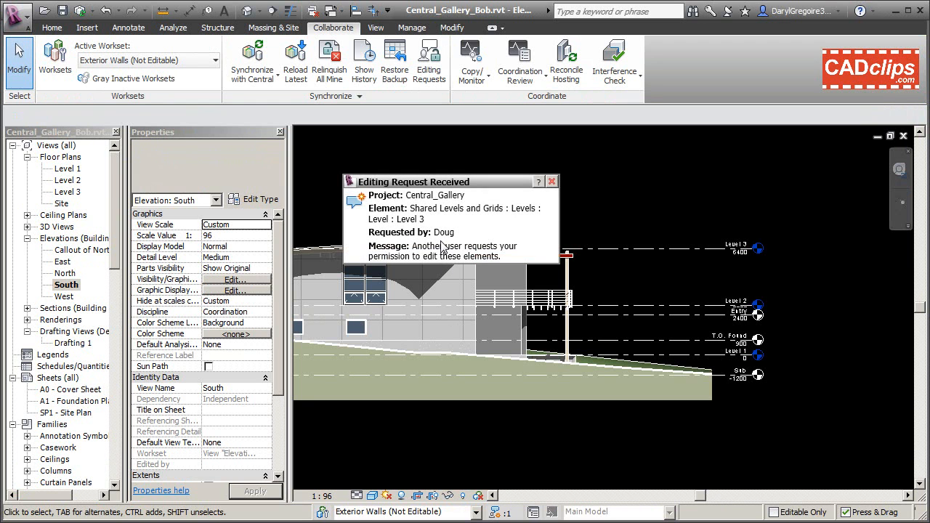
- Switch to the workset owner's file, dismiss the request notification, and deny the pending editing request for Level 3
click(552, 183)
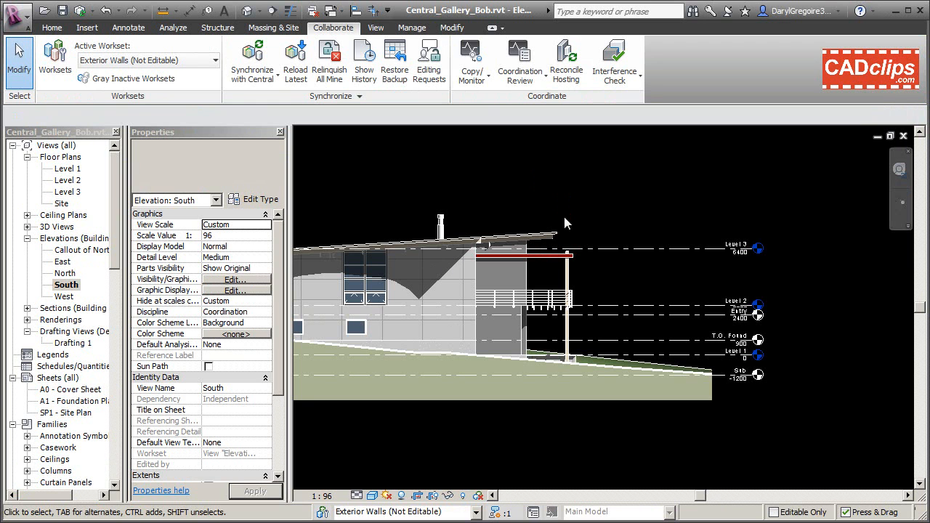
click(429, 73)
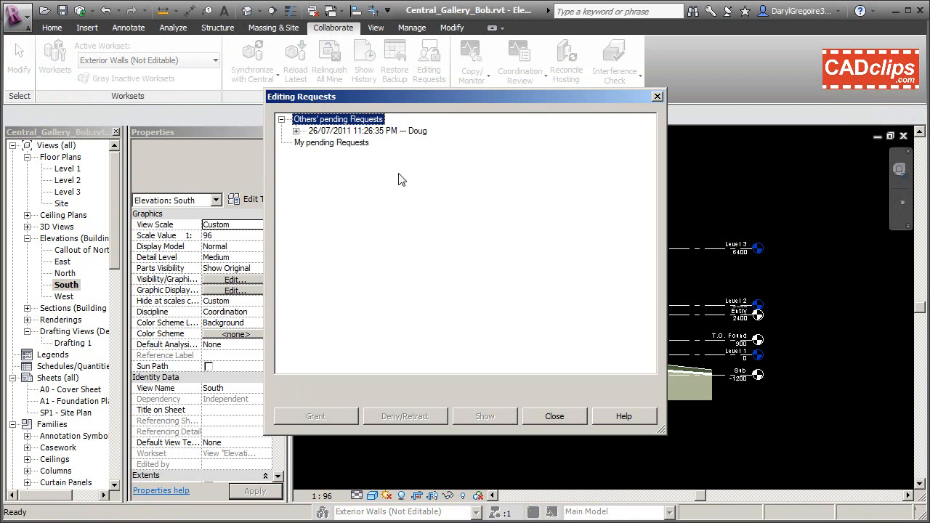
click(357, 132)
click(419, 419)
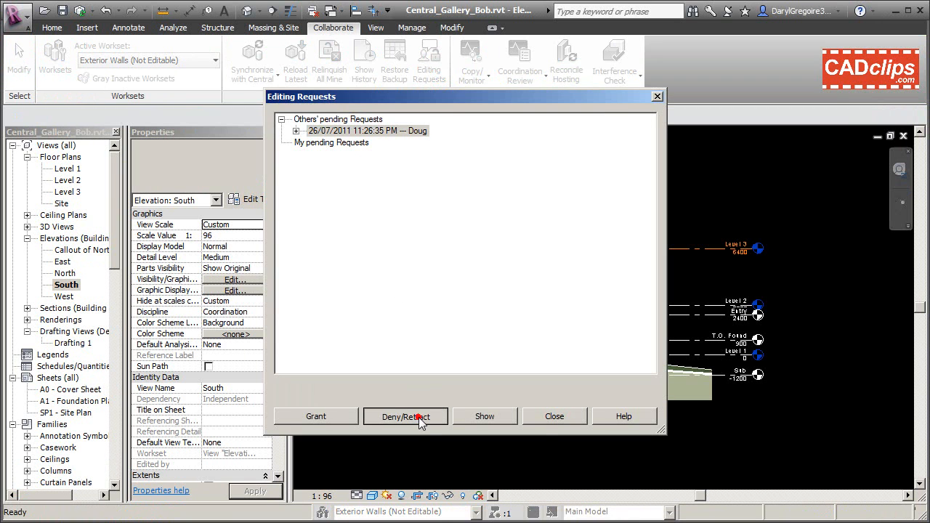
click(542, 420)
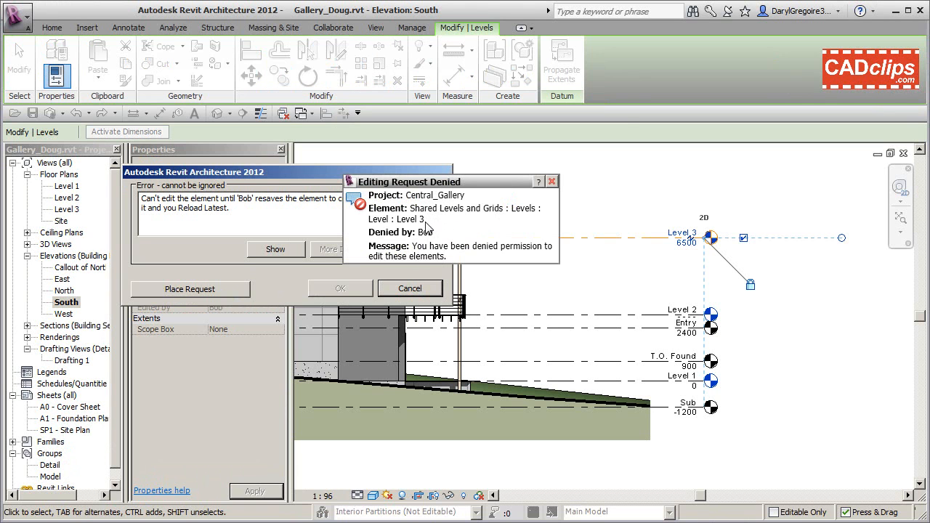
- Return to the requesting user's file, cancel the Level 3 elevation change, and dismiss the denial notification
click(408, 288)
click(552, 181)
middle_drag(565, 293, 707, 330)
scroll(580, 281, down, 2)
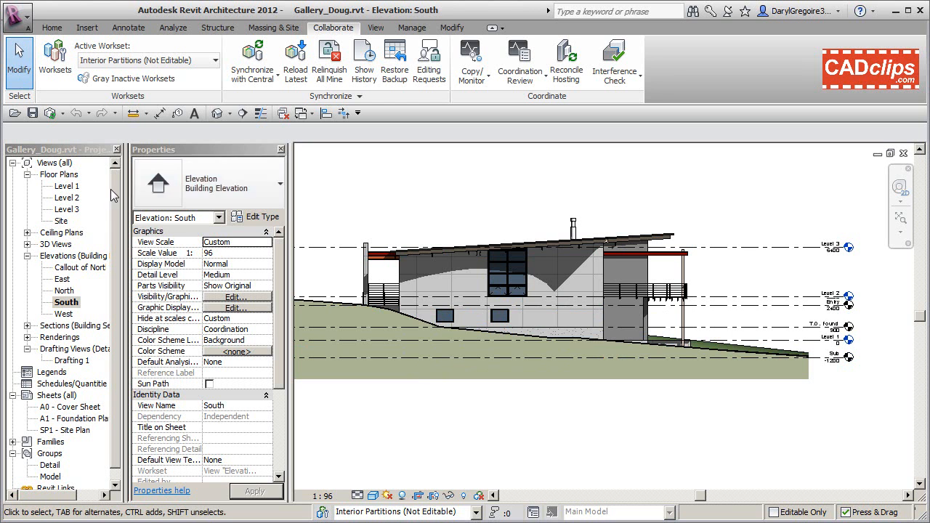
- Open the Section 1 view and hide its crop region
click(27, 326)
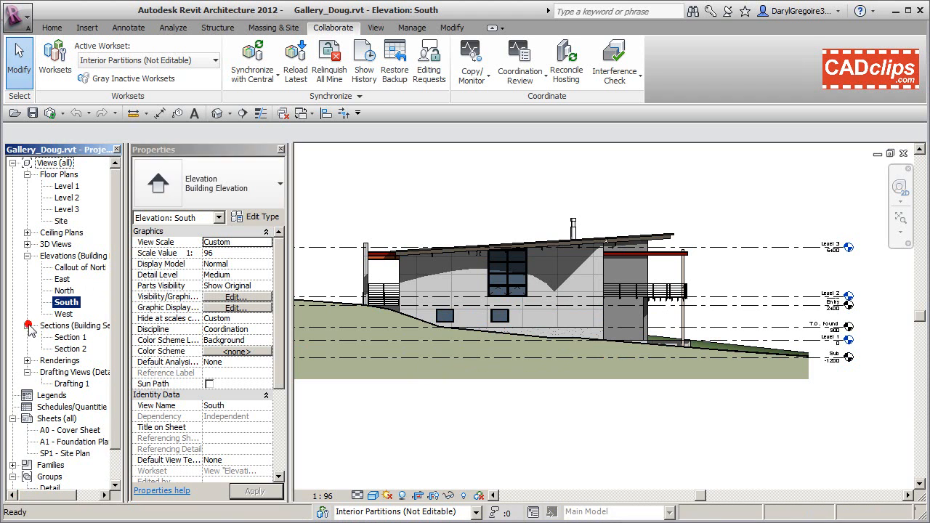
double_click(73, 337)
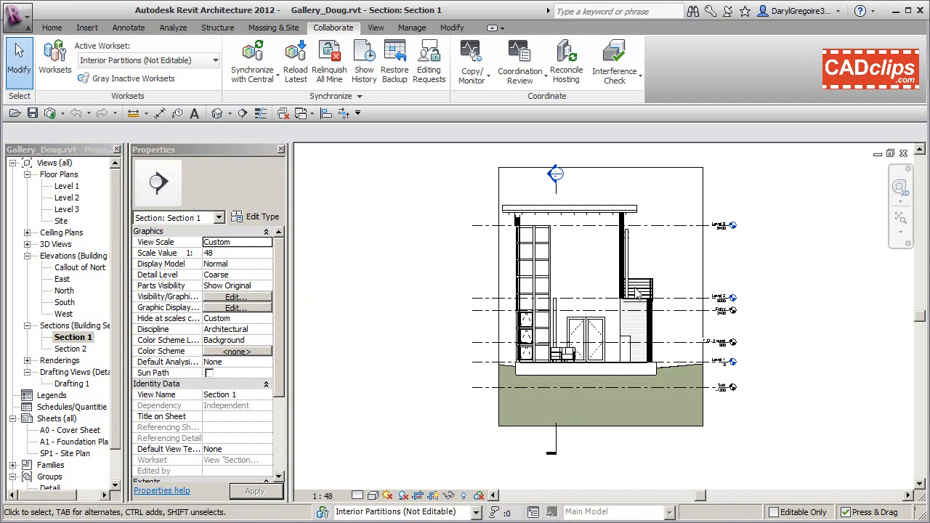
click(434, 497)
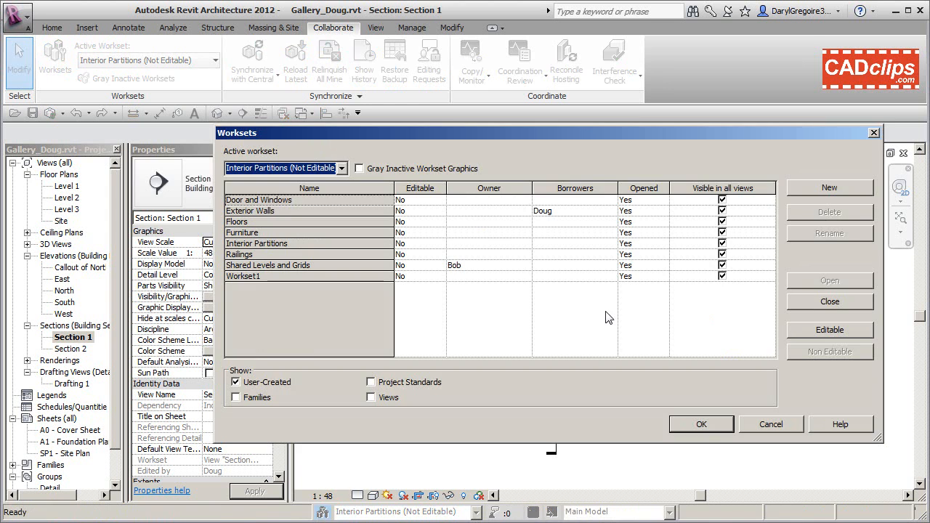
- Show only the view worksets in the worksets list and check the borrower of the Section 1 view
click(235, 381)
click(372, 397)
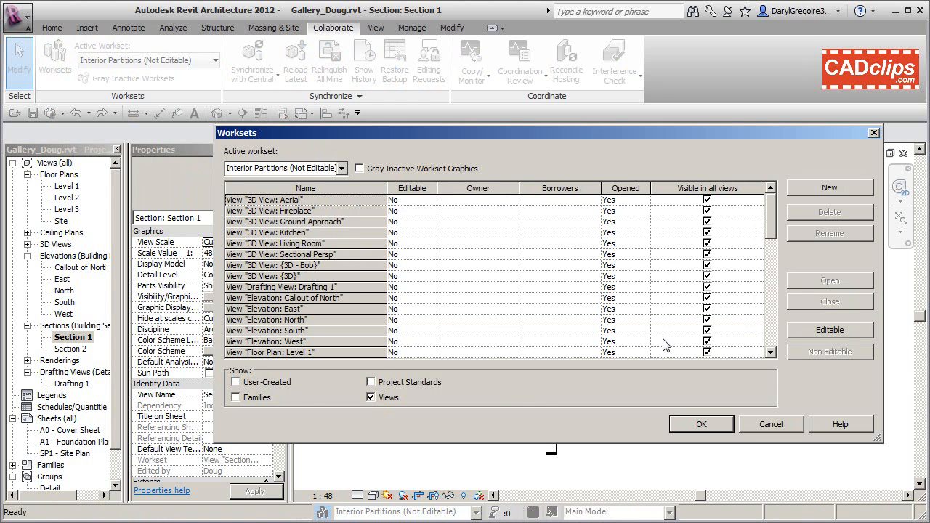
drag(770, 224, 771, 283)
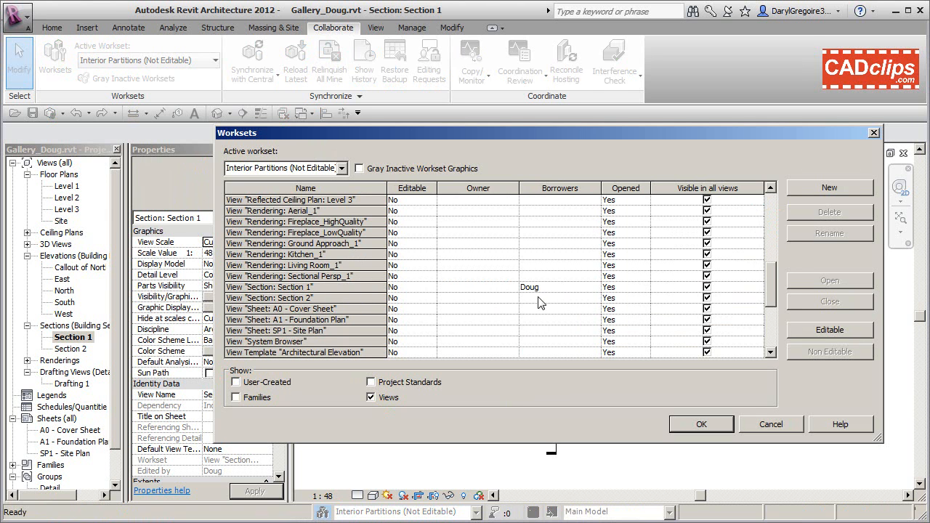
click(702, 425)
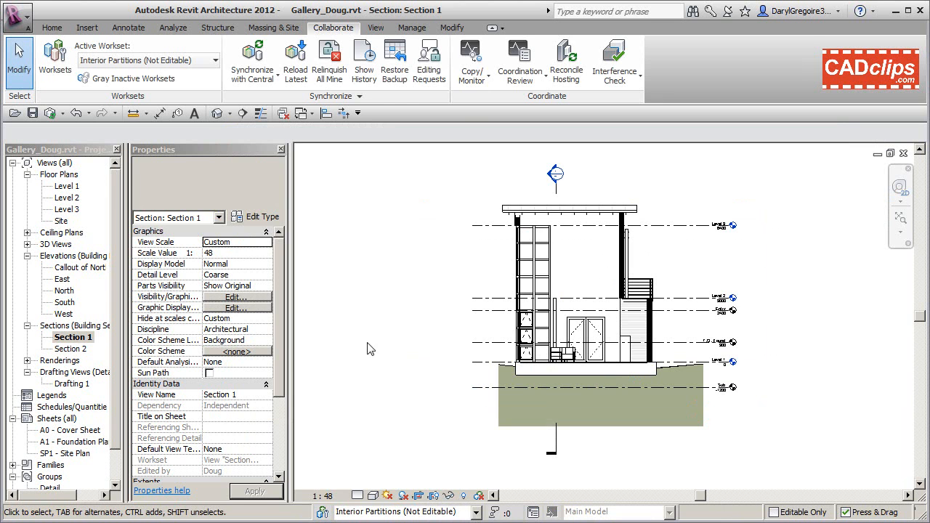
- Synchronize the second user's local file with the central model, relinquishing the borrowed elements
click(252, 58)
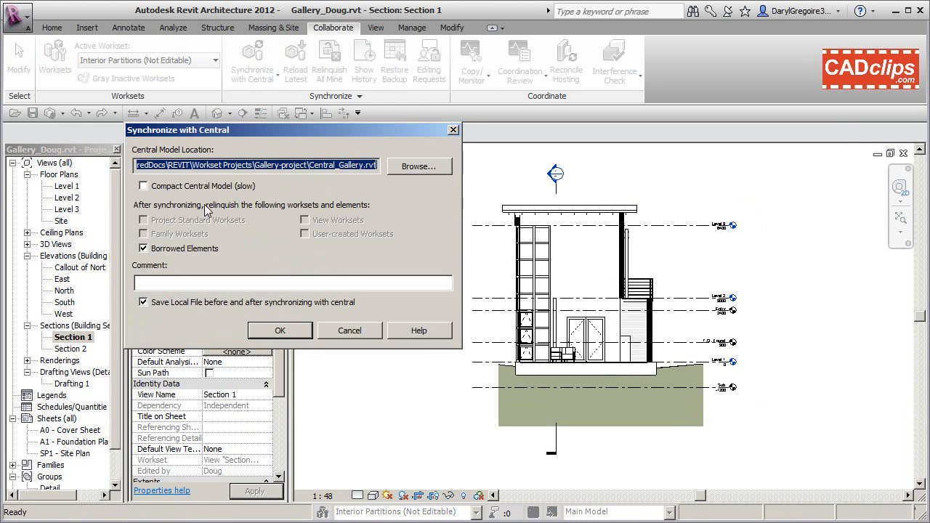
click(273, 329)
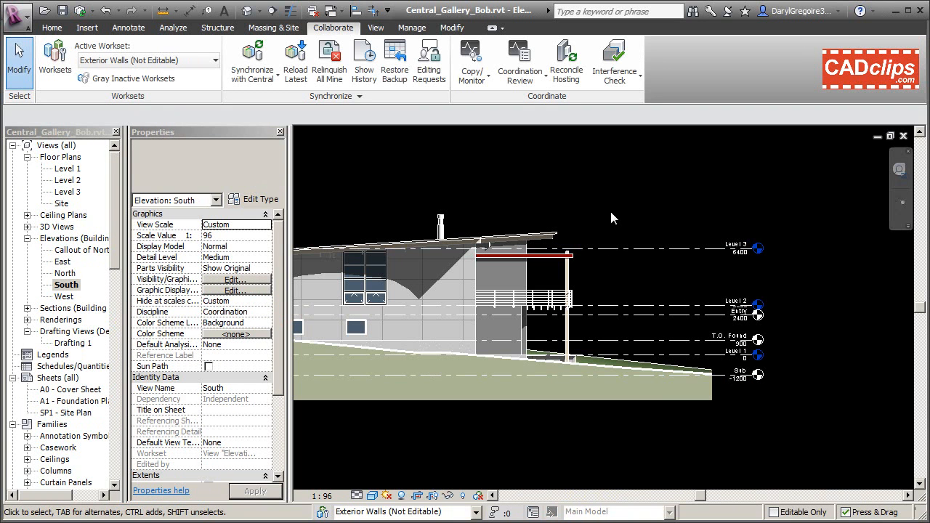
- Open the worksets list and show only the view worksets, hiding the user-created ones
click(322, 512)
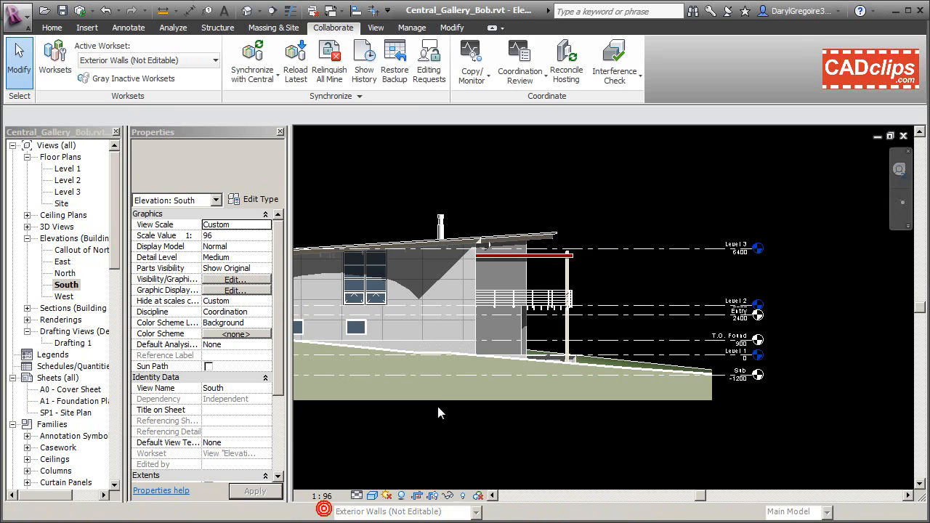
click(371, 398)
click(235, 382)
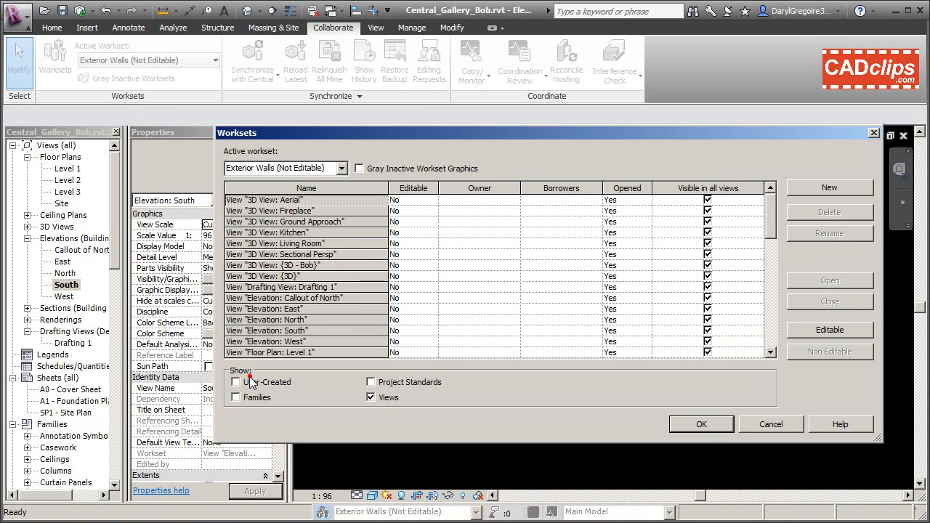
- Try to select the whole list of view worksets, from 3D View: Aerial to Structural Section, and make them editable together
click(311, 200)
scroll(340, 341, down, 6)
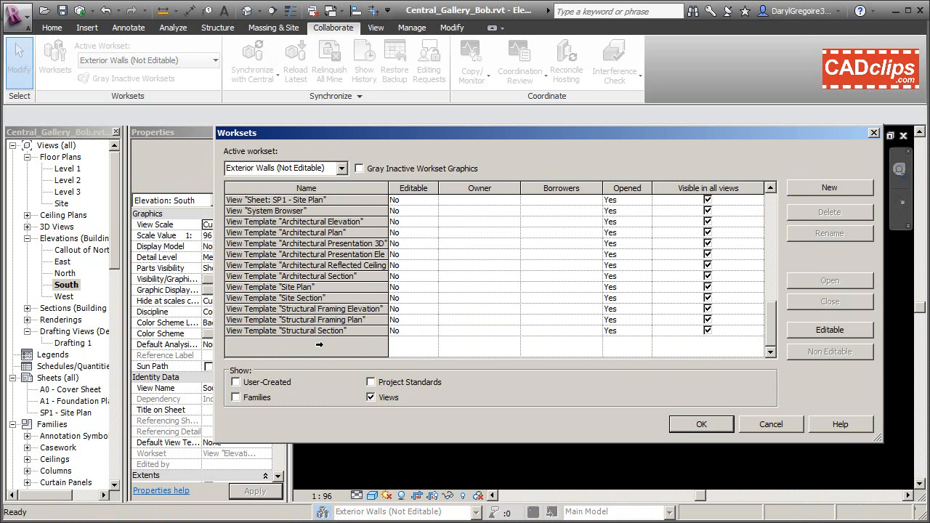
shift+click(317, 332)
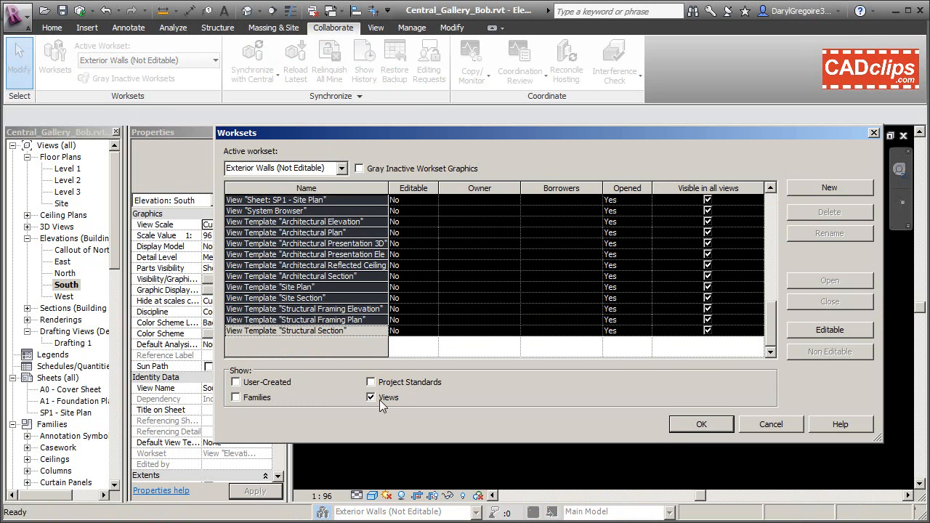
click(413, 331)
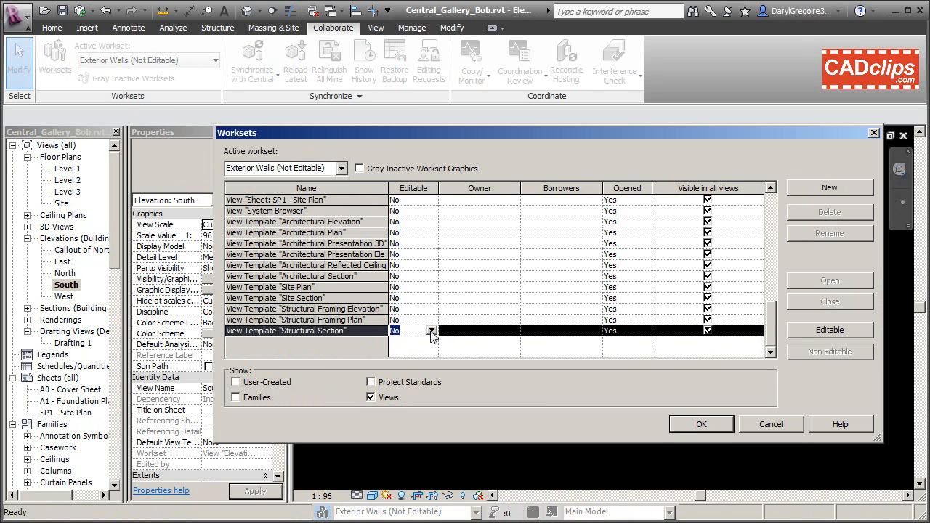
click(432, 330)
click(770, 311)
scroll(772, 216, up, 10)
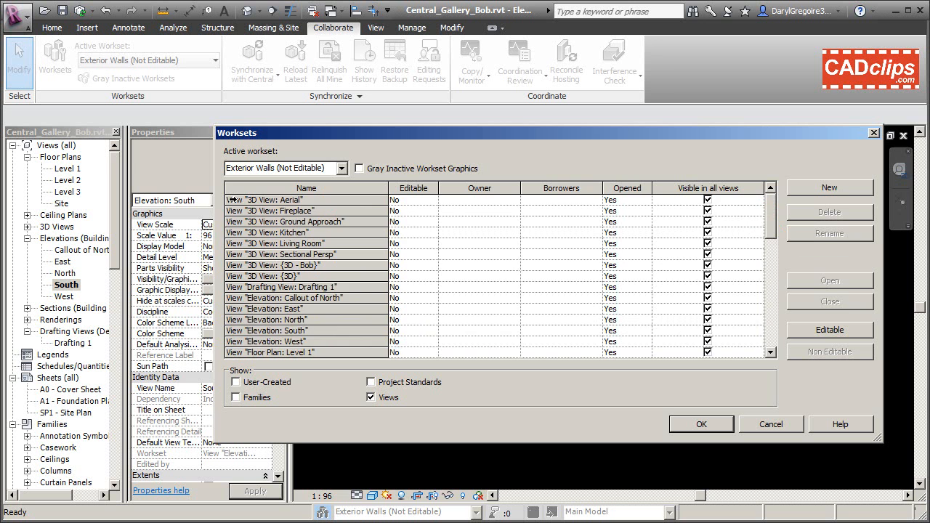
shift+click(231, 199)
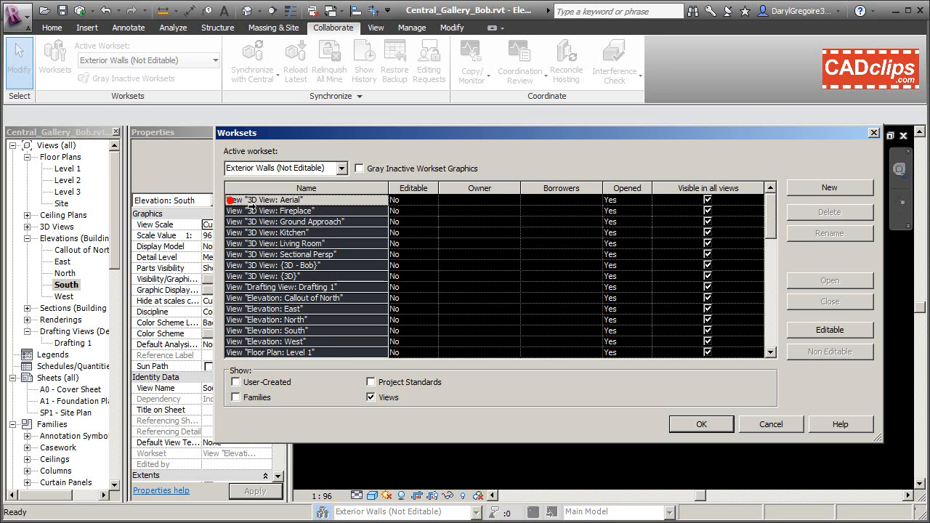
- Make the Fireplace, Aerial, Ground Approach and Kitchen 3D view worksets editable one by one
click(431, 209)
click(405, 223)
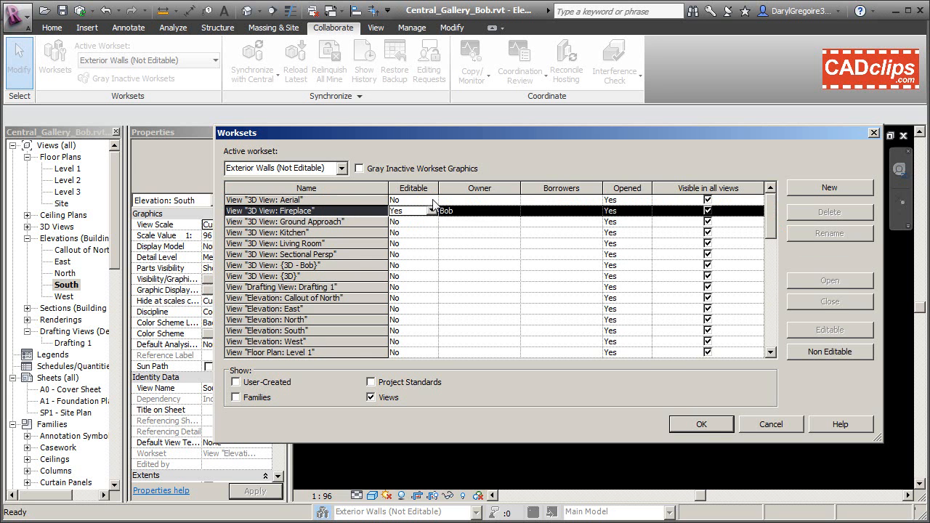
click(431, 200)
click(405, 211)
click(425, 222)
click(431, 221)
click(410, 233)
click(434, 232)
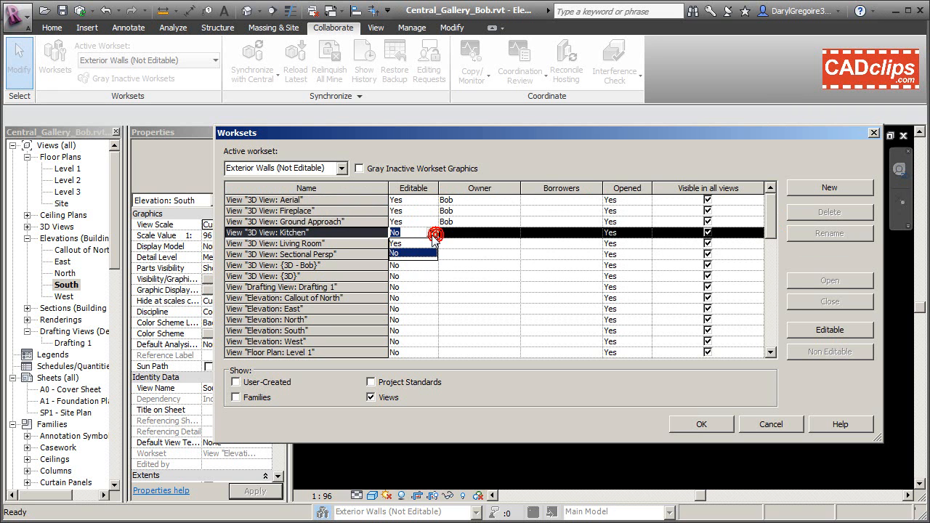
click(409, 244)
- Make the Living Room and Sectional Persp 3D view worksets editable
click(431, 243)
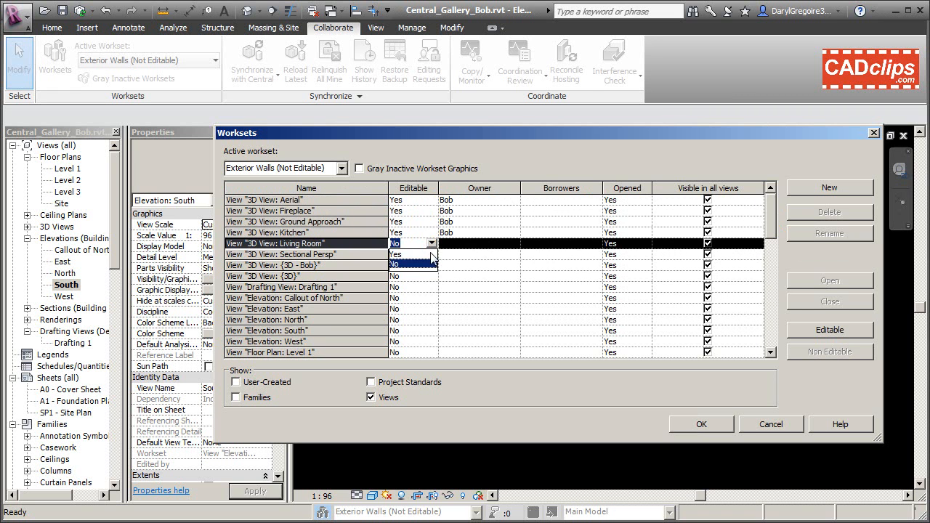
click(431, 244)
click(431, 244)
click(433, 254)
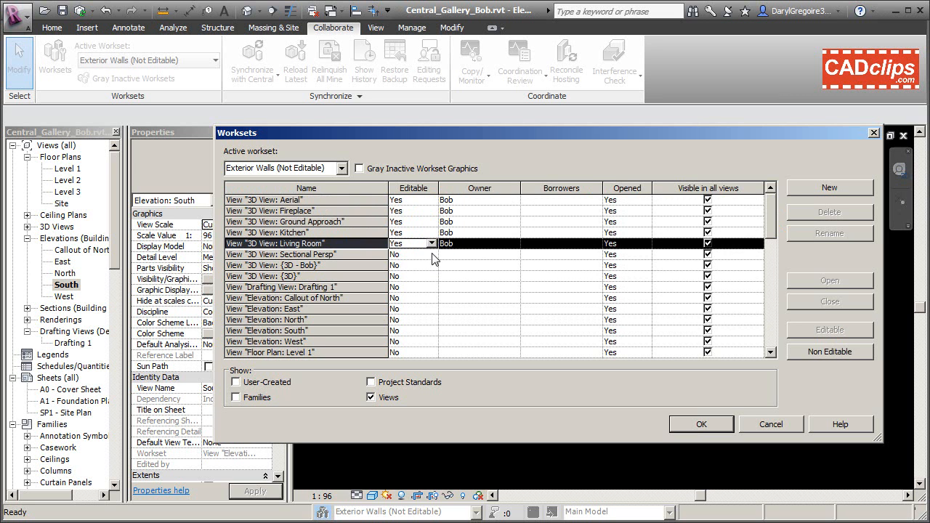
click(433, 254)
click(431, 255)
click(429, 275)
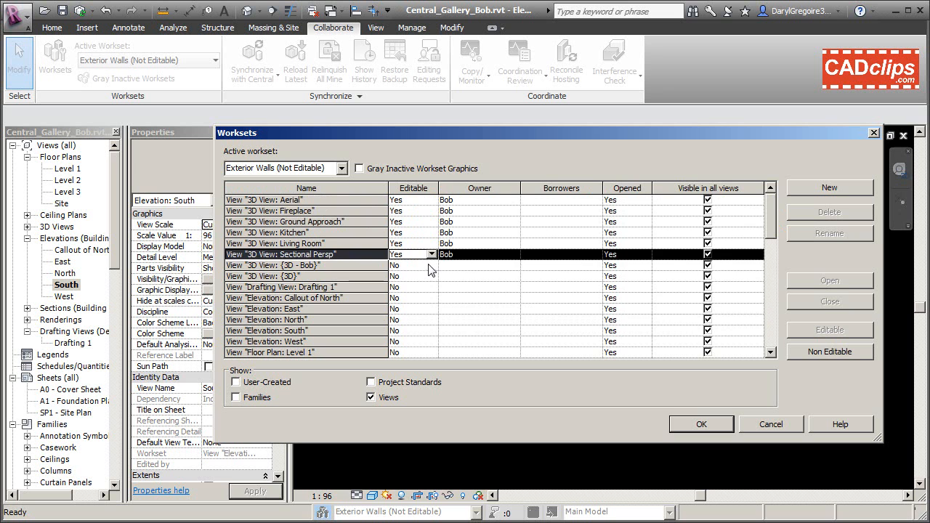
- Make the user's own 3D view and the default {3D} view worksets editable, and accept the workset changes
click(429, 265)
click(431, 266)
click(431, 266)
click(431, 265)
click(399, 276)
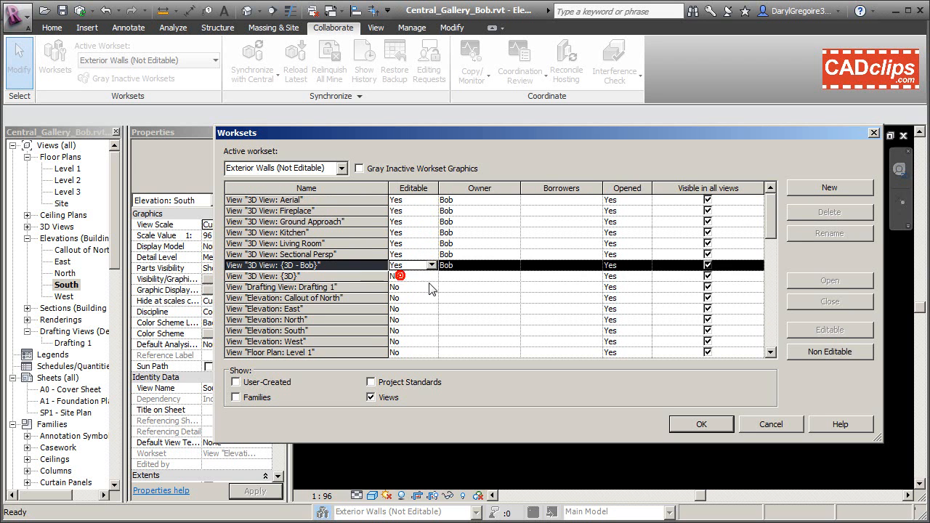
click(429, 276)
click(431, 277)
click(399, 287)
click(692, 429)
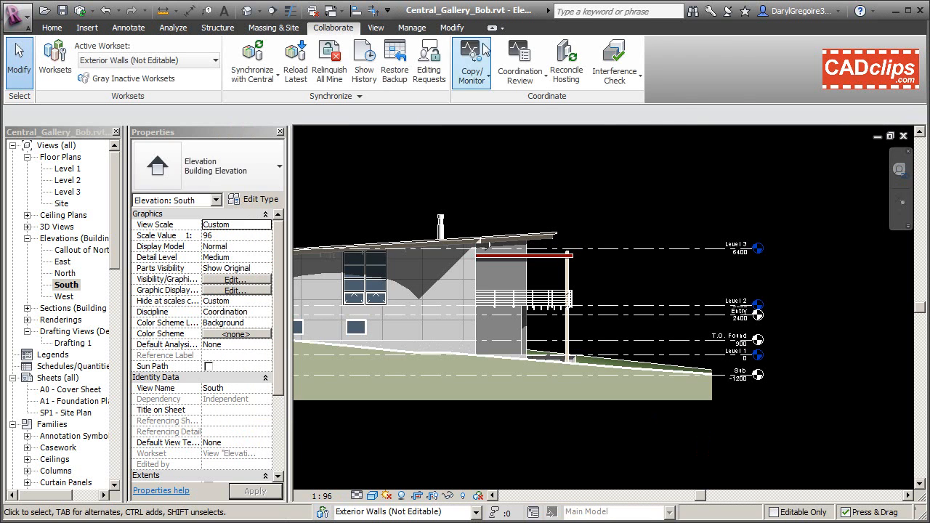
- Synchronize the local file with the central model without relinquishing the view worksets
click(250, 50)
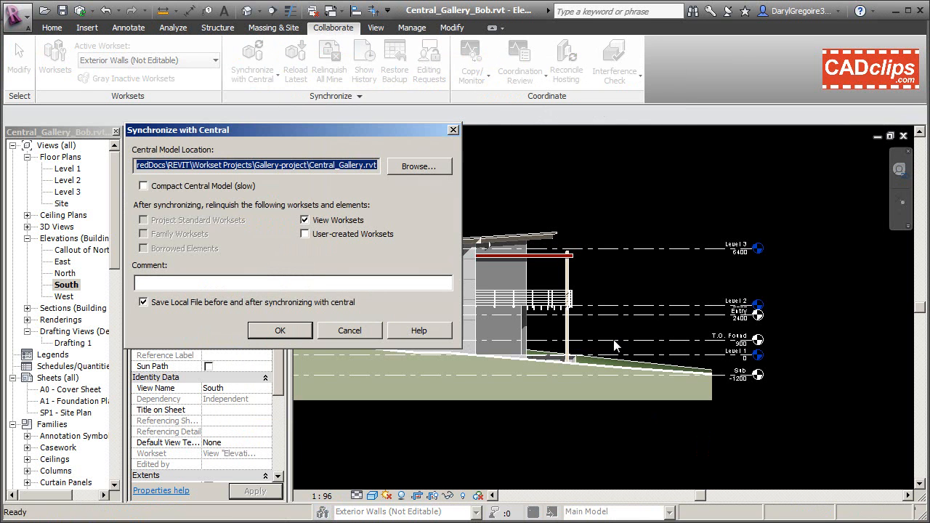
click(305, 219)
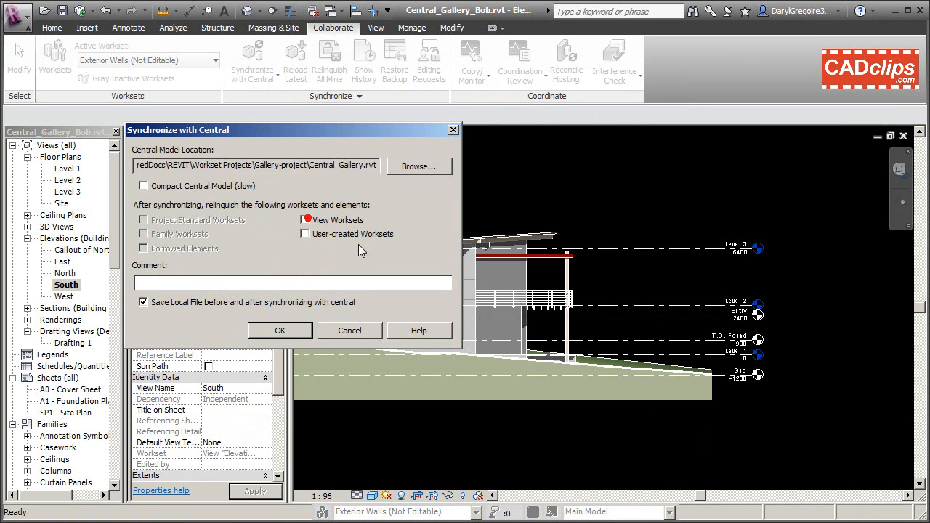
click(281, 331)
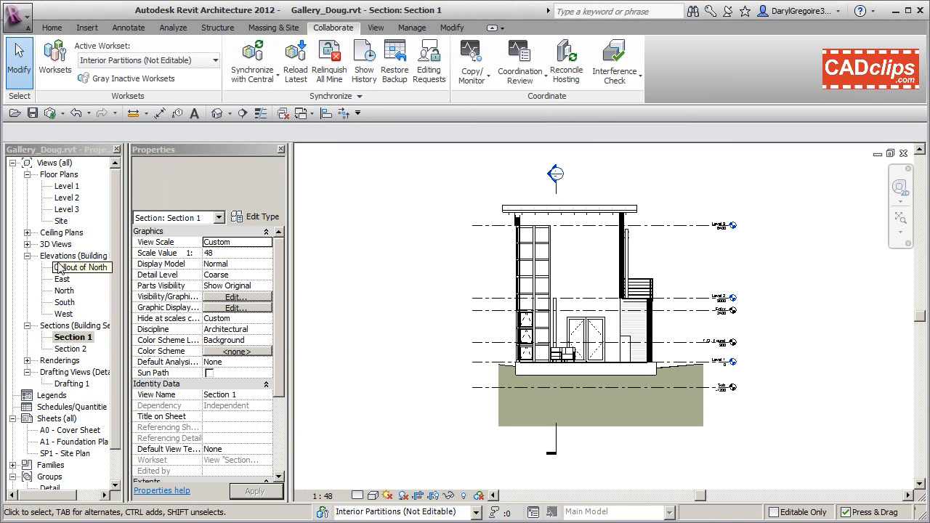
- In the other user's local file, open the Fireplace 3D view and orbit it around the selected fireplace wall
click(27, 245)
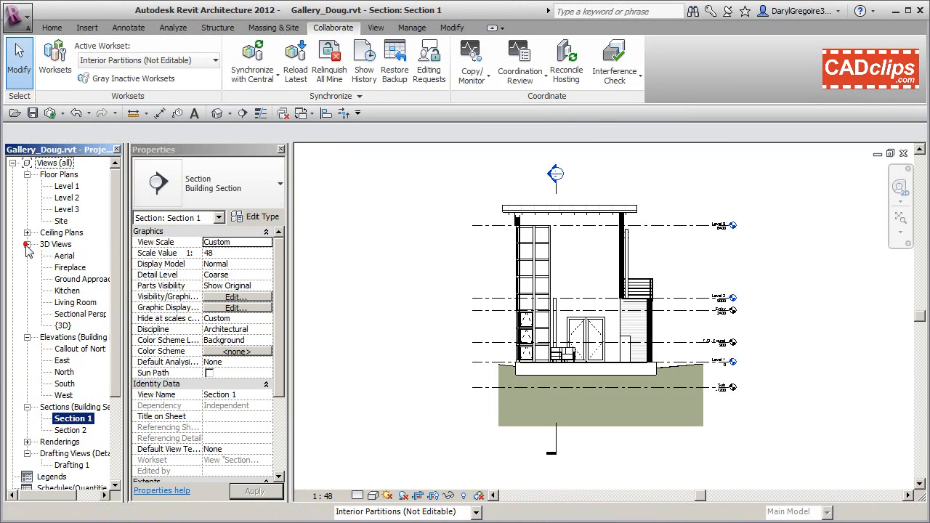
double_click(75, 267)
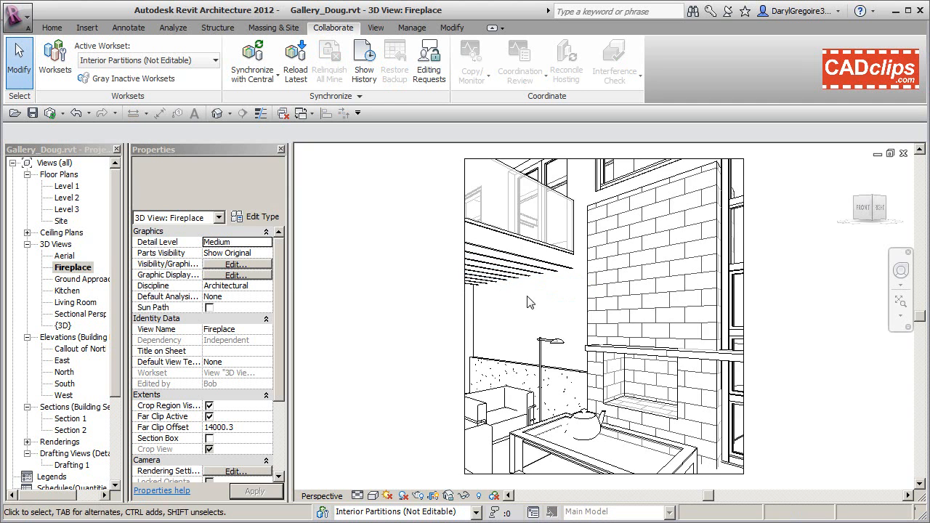
scroll(522, 294, down, 2)
click(573, 311)
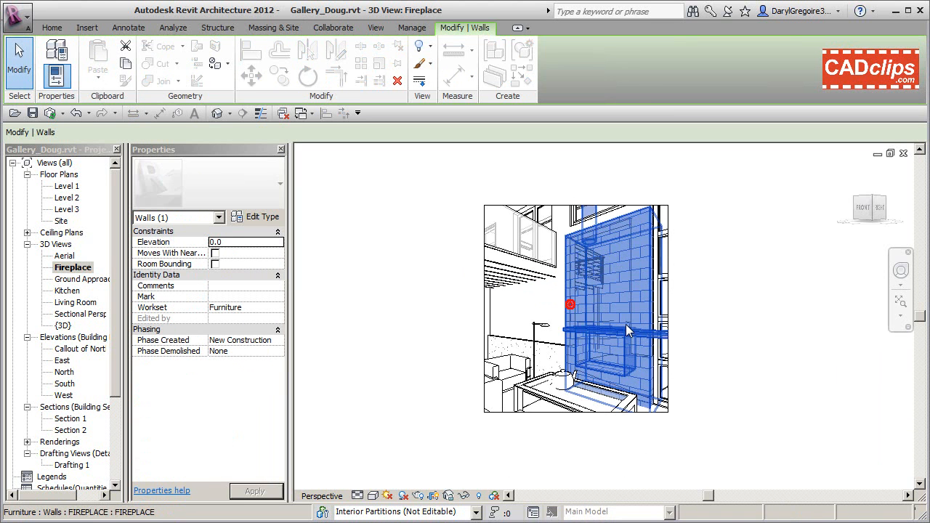
shift+middle_drag(625, 324, 613, 372)
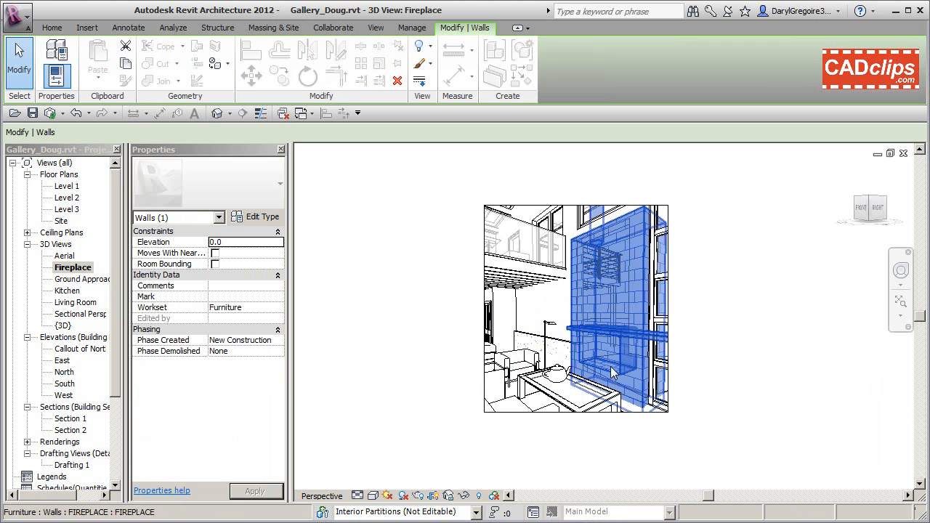
- Try to hide the Fireplace view's crop region, and cancel without placing an editing request
click(435, 497)
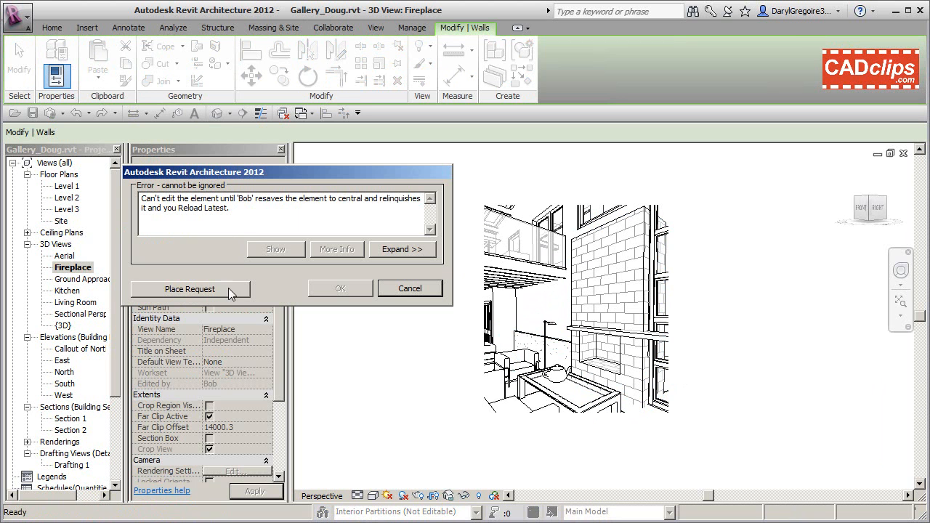
drag(258, 200, 226, 201)
click(410, 288)
click(769, 325)
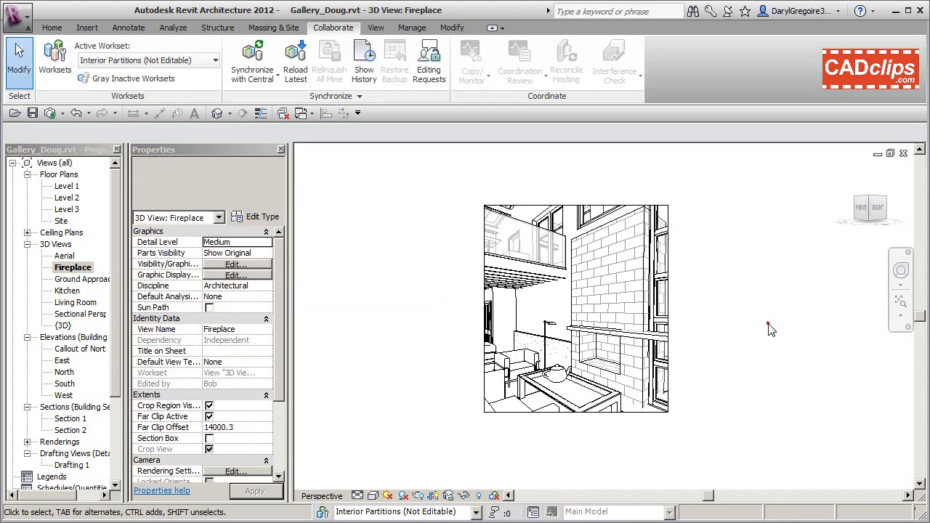
- Examine the user-created, project standards and family worksets, then clear all category filters and close the worksets list
click(322, 510)
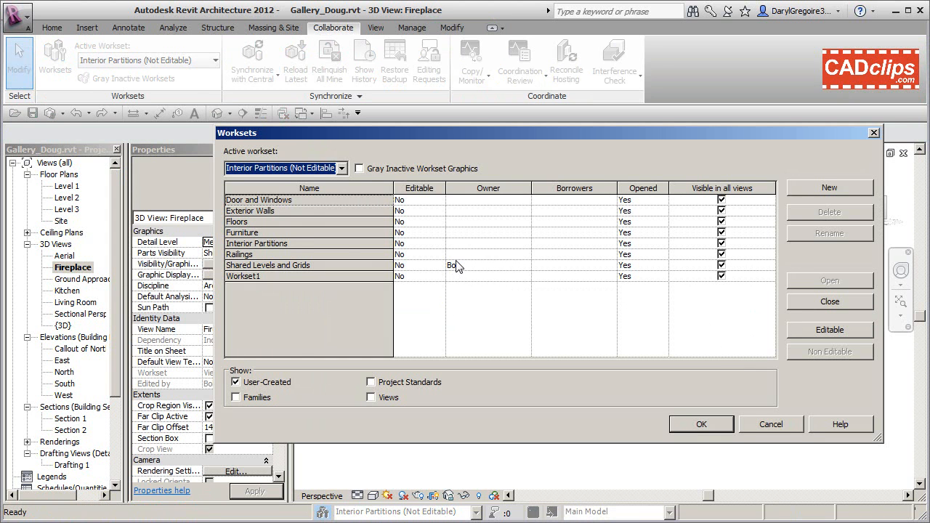
click(381, 383)
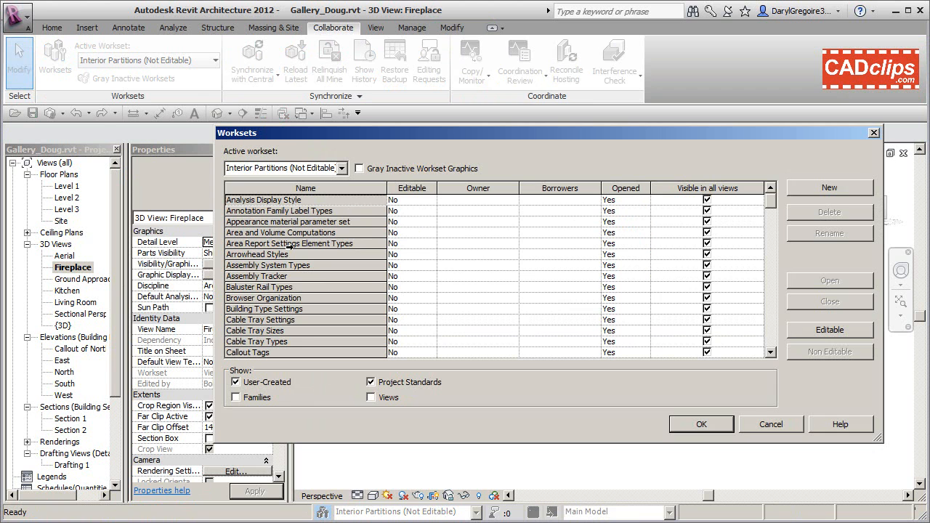
click(237, 397)
click(371, 382)
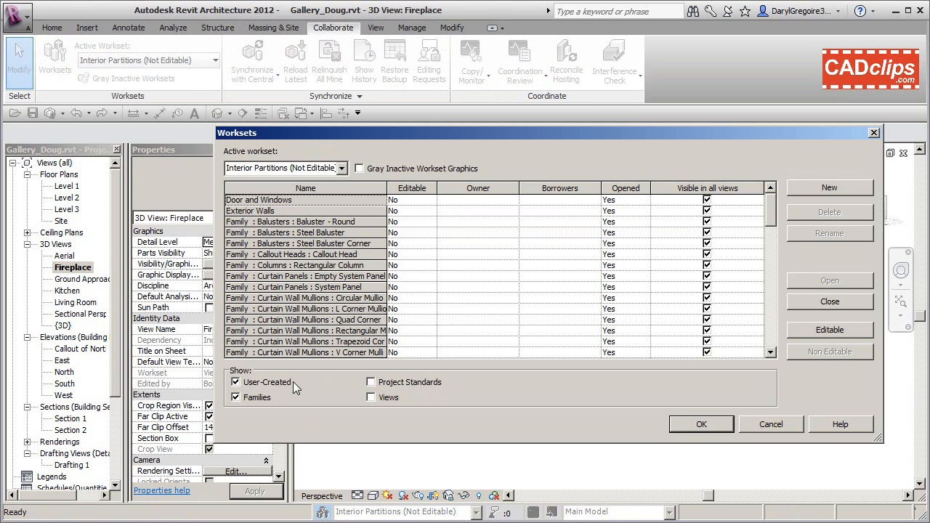
click(236, 383)
click(236, 397)
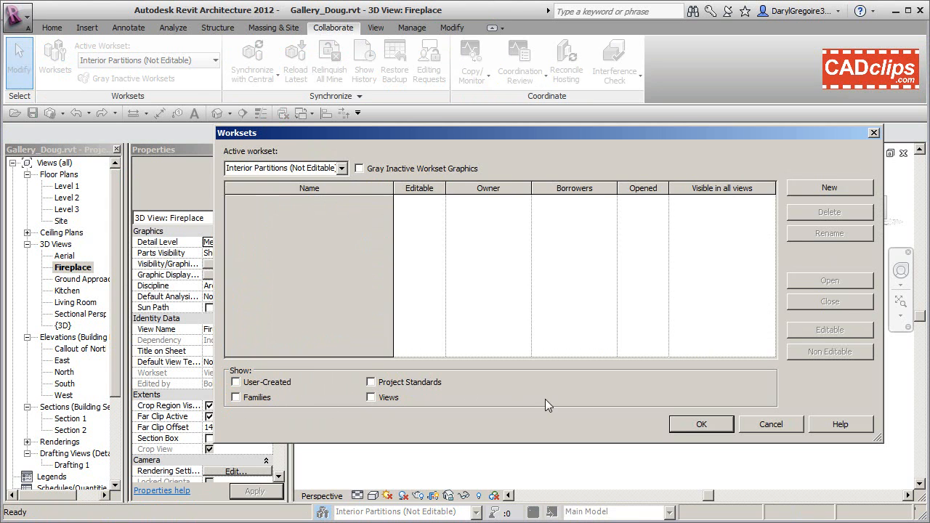
click(700, 423)
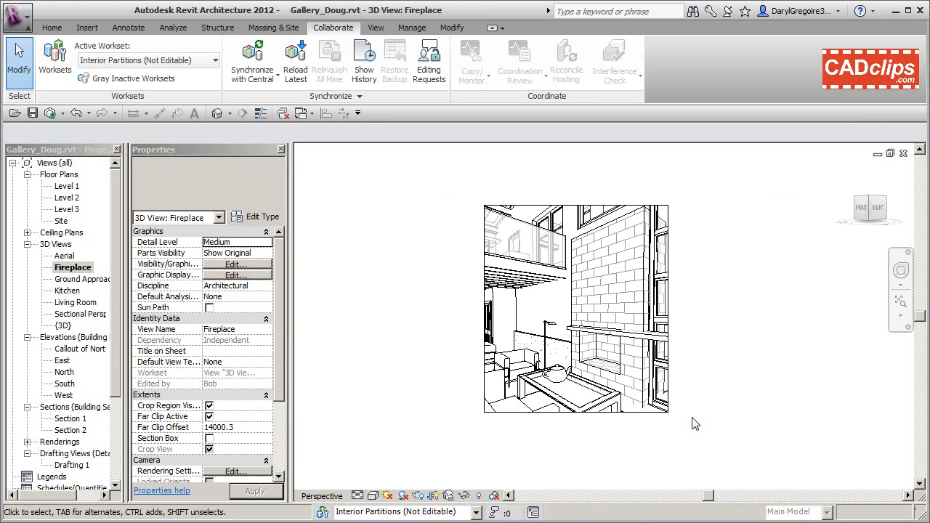